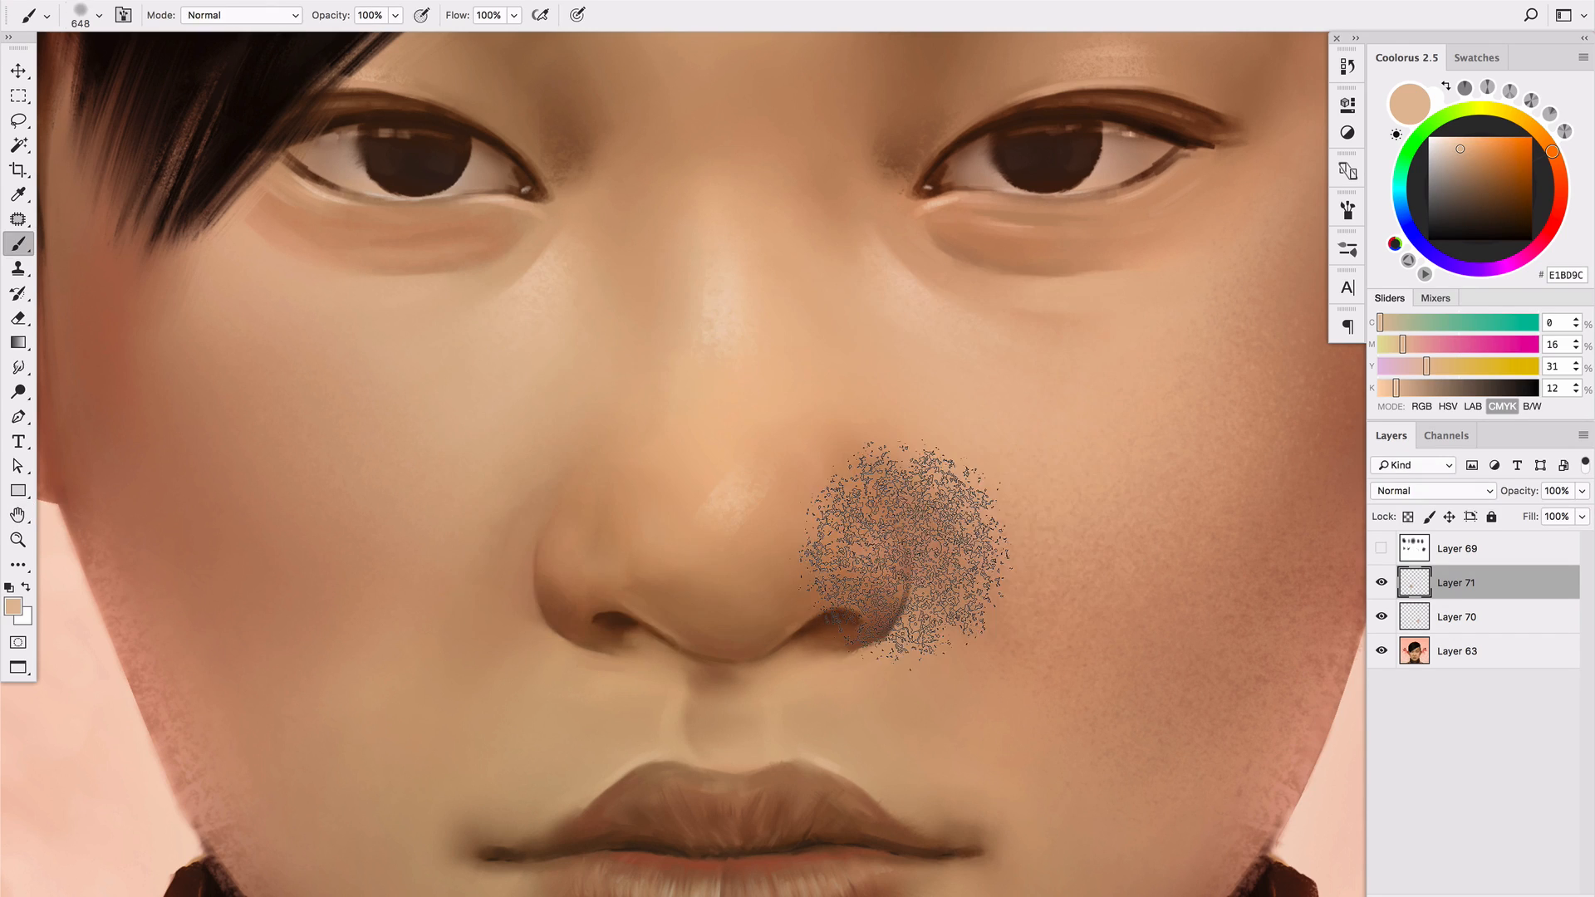
Add a new layer above Layer 71 and choose the 199 px speckled texture brush
{"action": "key", "text": "ctrl+z"}
{"action": "key", "text": "ctrl+minus"}
{"action": "key", "text": "ctrl+minus"}
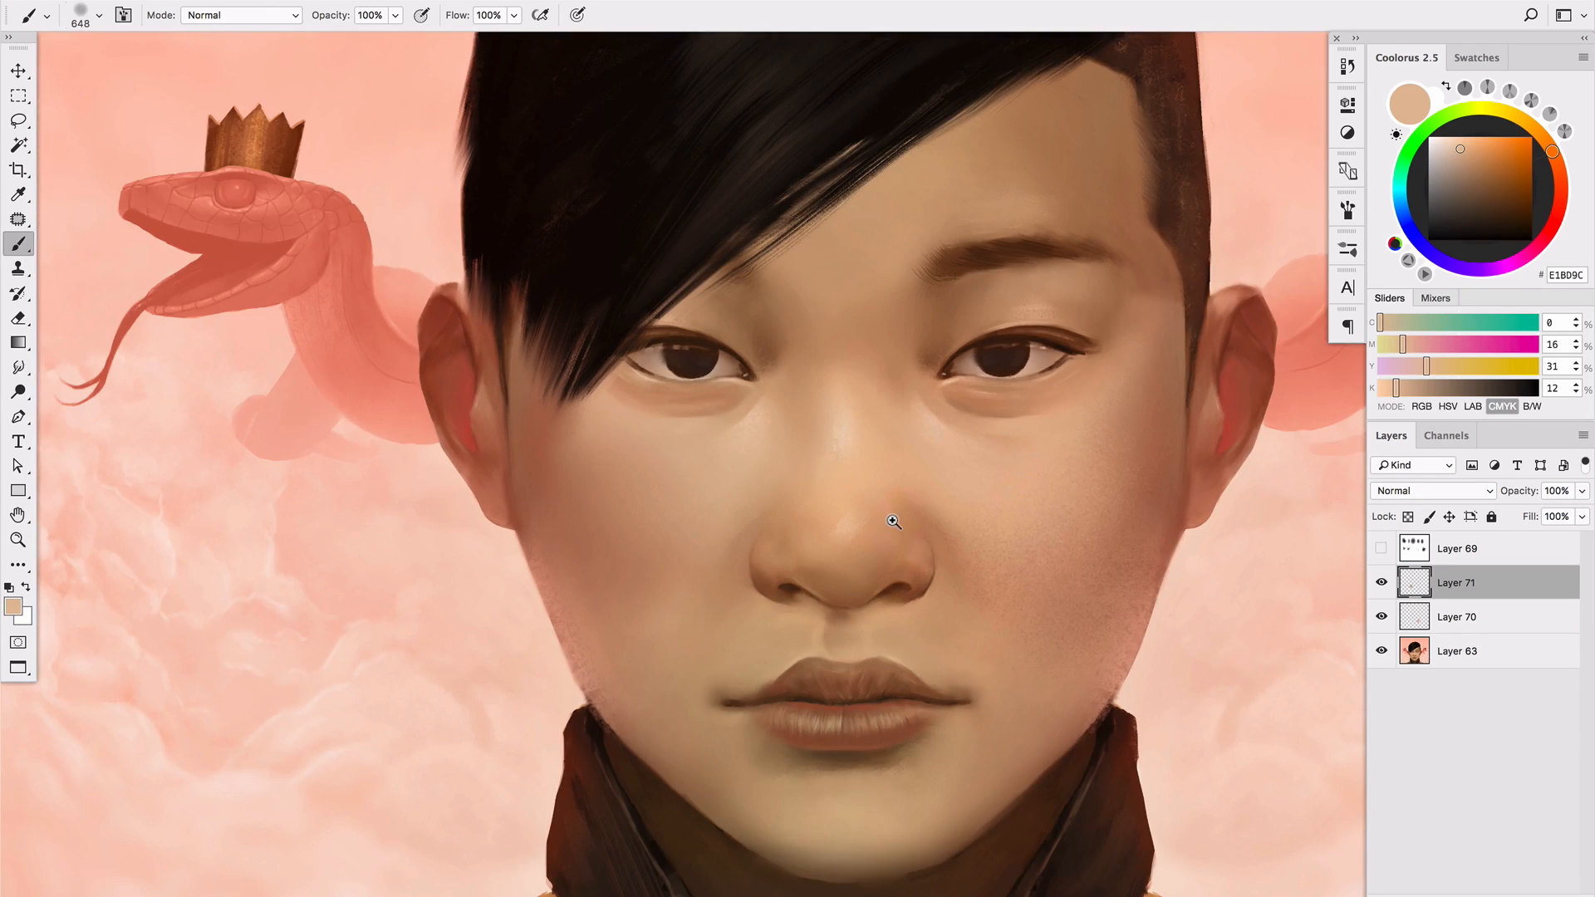
{"action": "left_click_drag", "start_coordinate": [892, 561], "coordinate": [918, 578]}
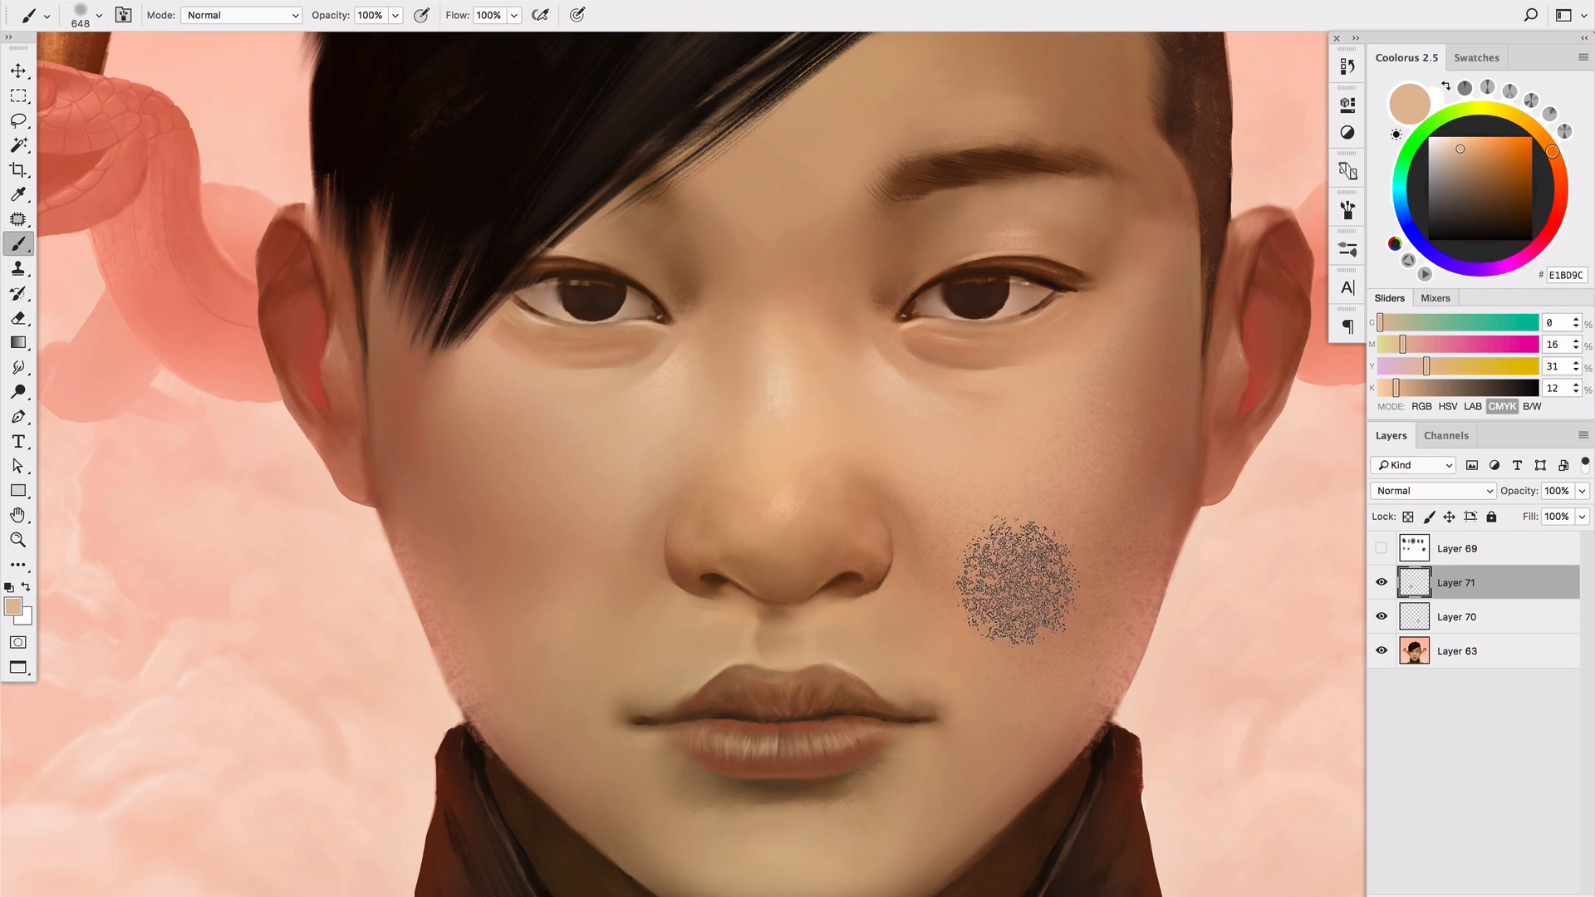
{"action": "key", "text": "ctrl+alt+shift+n"}
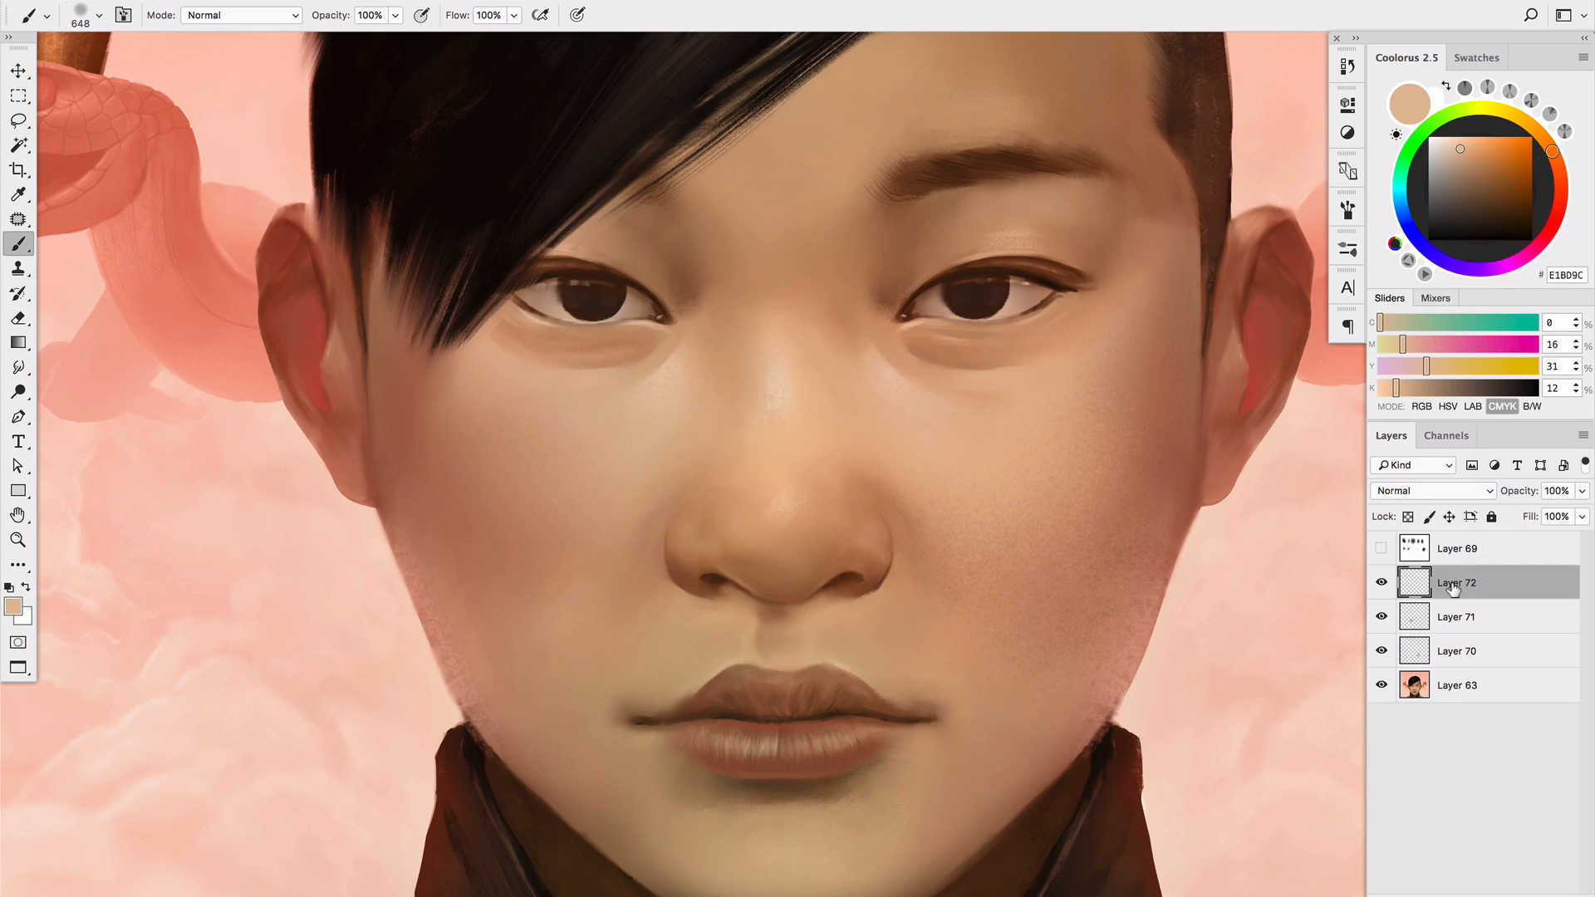
{"action": "right_click", "coordinate": [960, 502]}
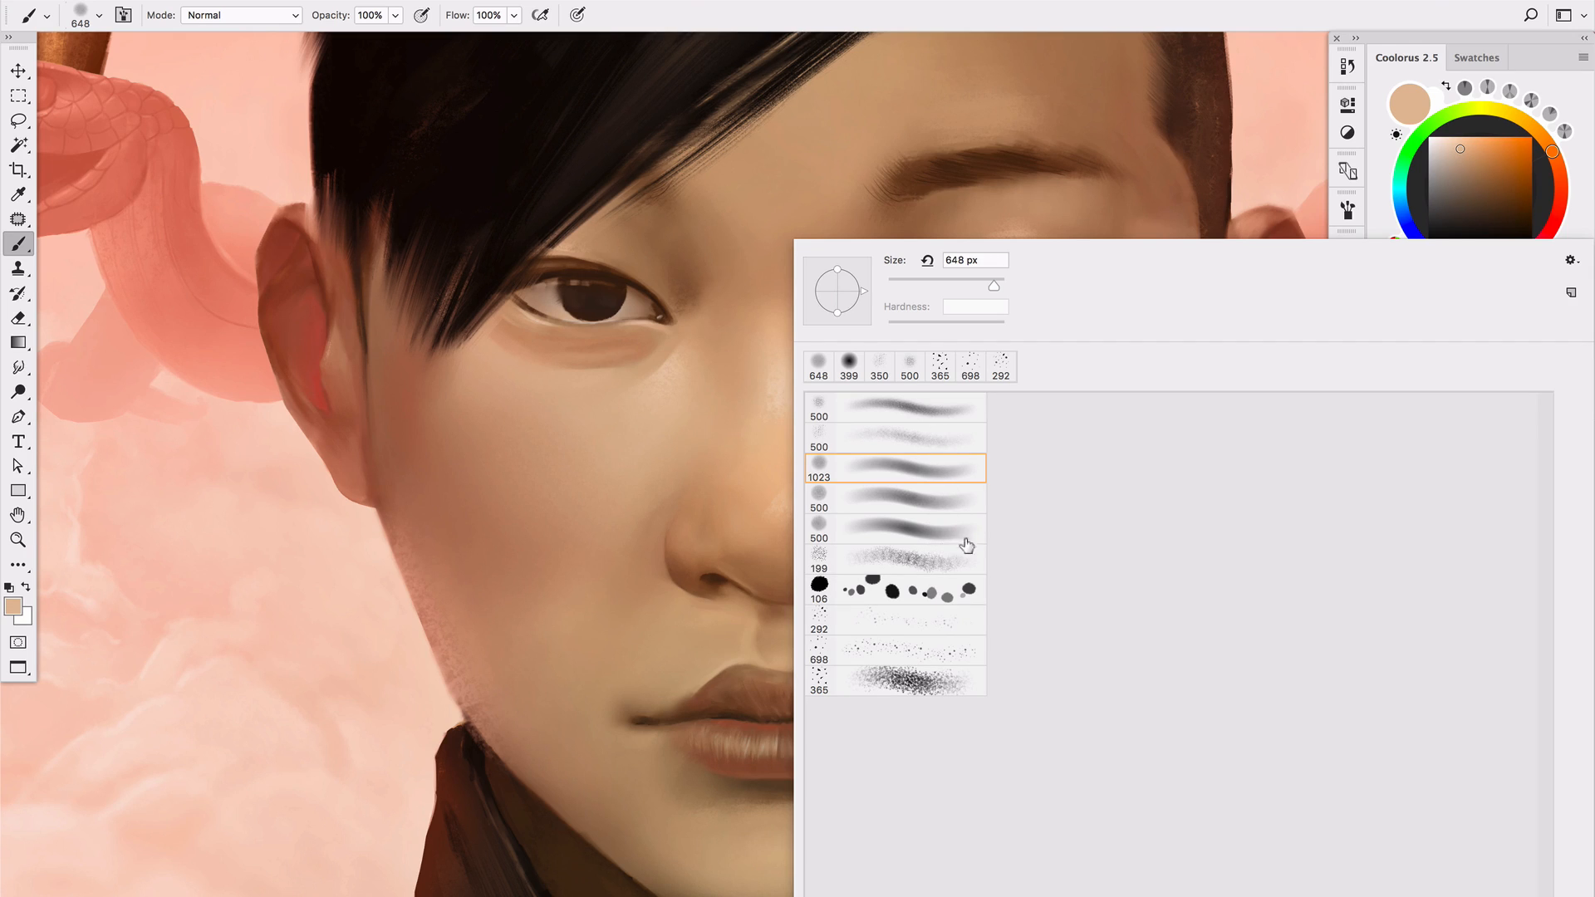
{"action": "double_click", "coordinate": [905, 565]}
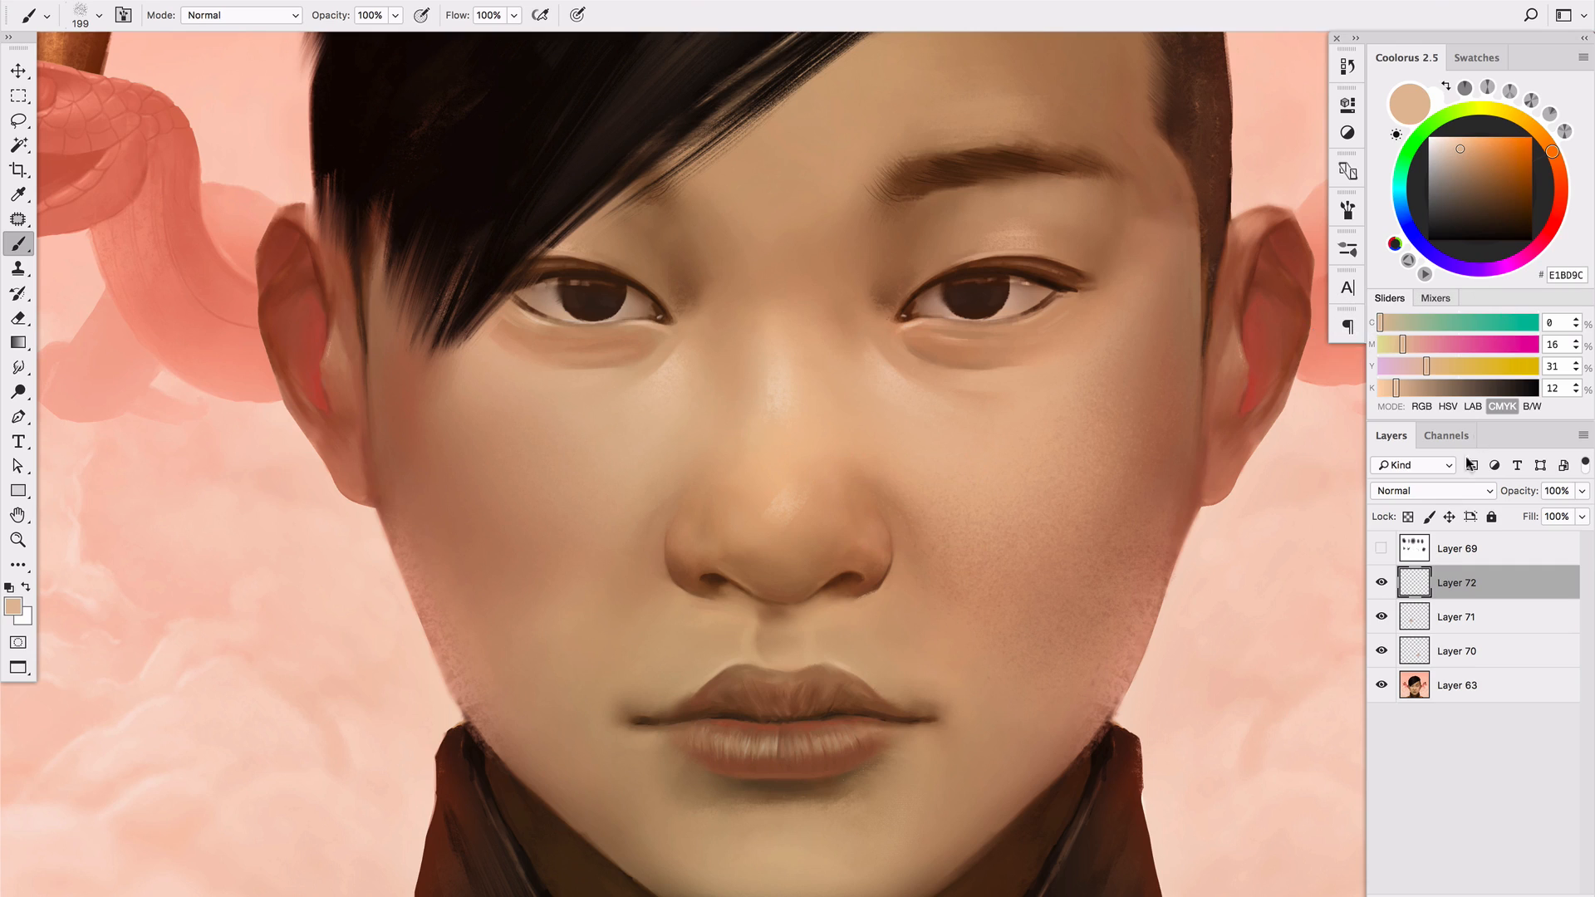
Add another layer and paint fine light peach (#FFE4CB) speckles on the portrait's right-hand cheek, just below the eye
{"action": "key", "text": "ctrl+alt+shift+n"}
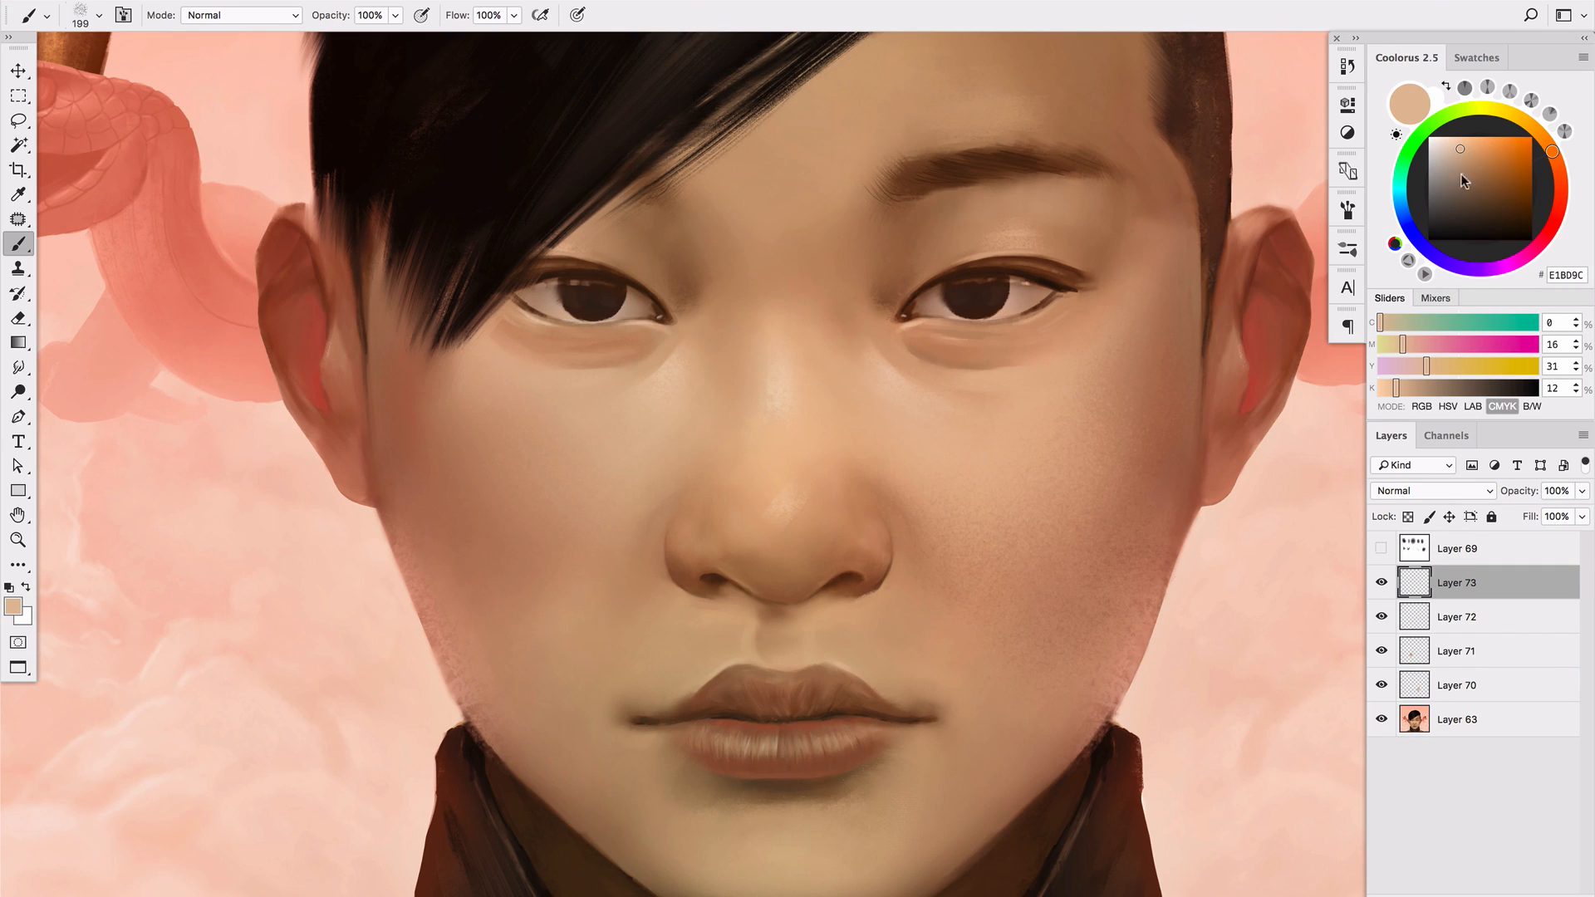
{"action": "left_click", "coordinate": [1448, 137]}
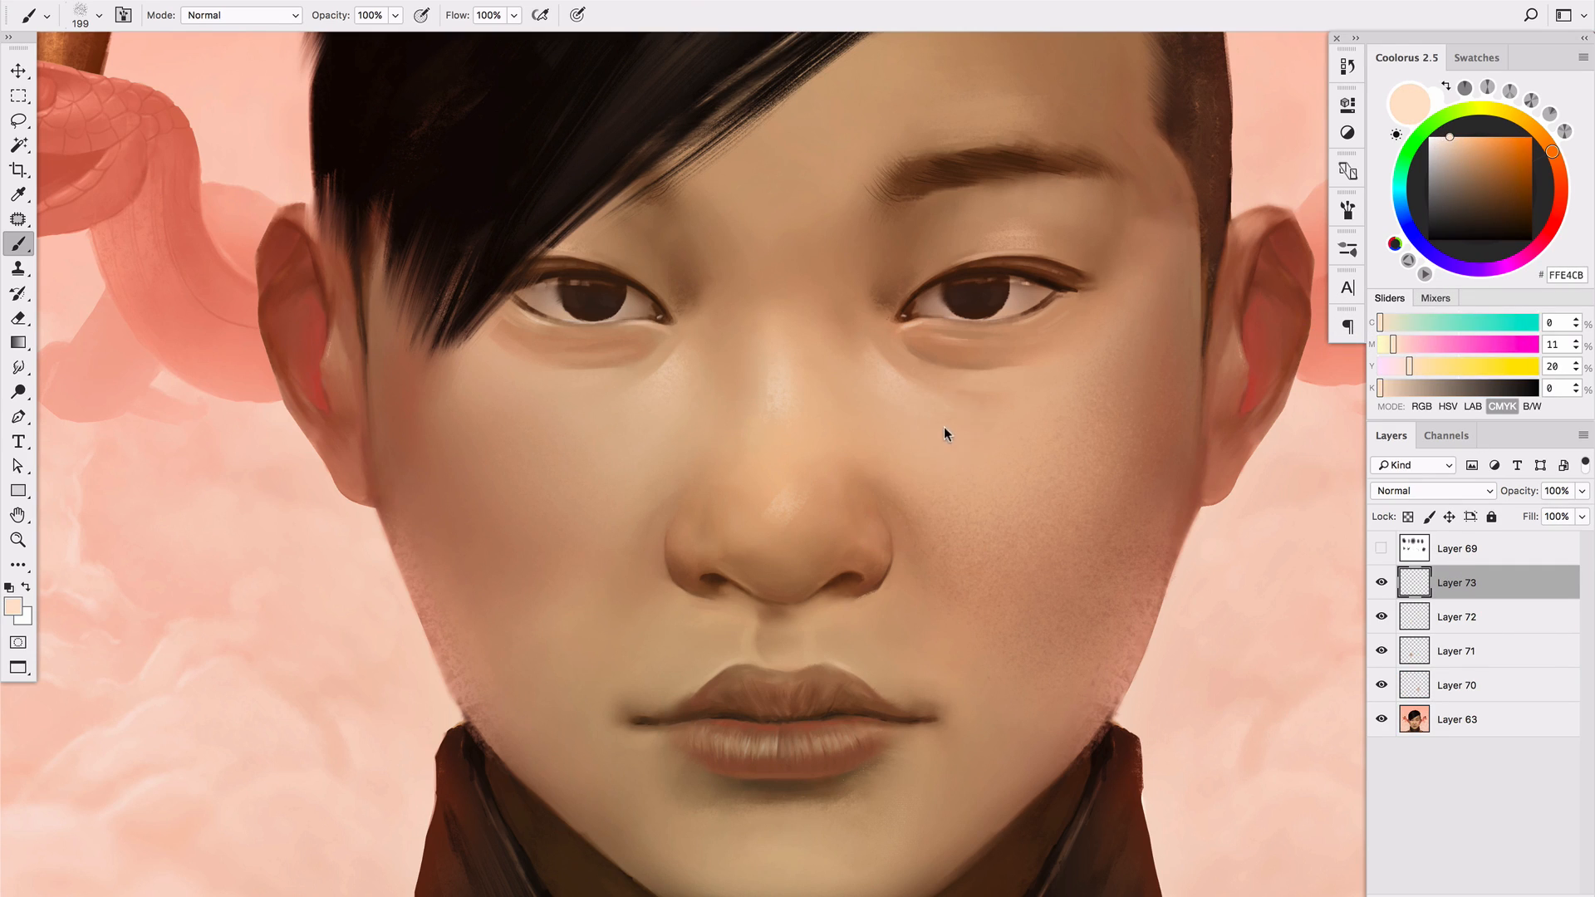
{"action": "mouse_move", "coordinate": [944, 427]}
{"action": "left_mouse_down"}
{"action": "mouse_move", "coordinate": [918, 404]}
{"action": "mouse_move", "coordinate": [951, 432]}
{"action": "left_mouse_up"}
{"action": "left_click", "coordinate": [994, 435], "text": "alt"}
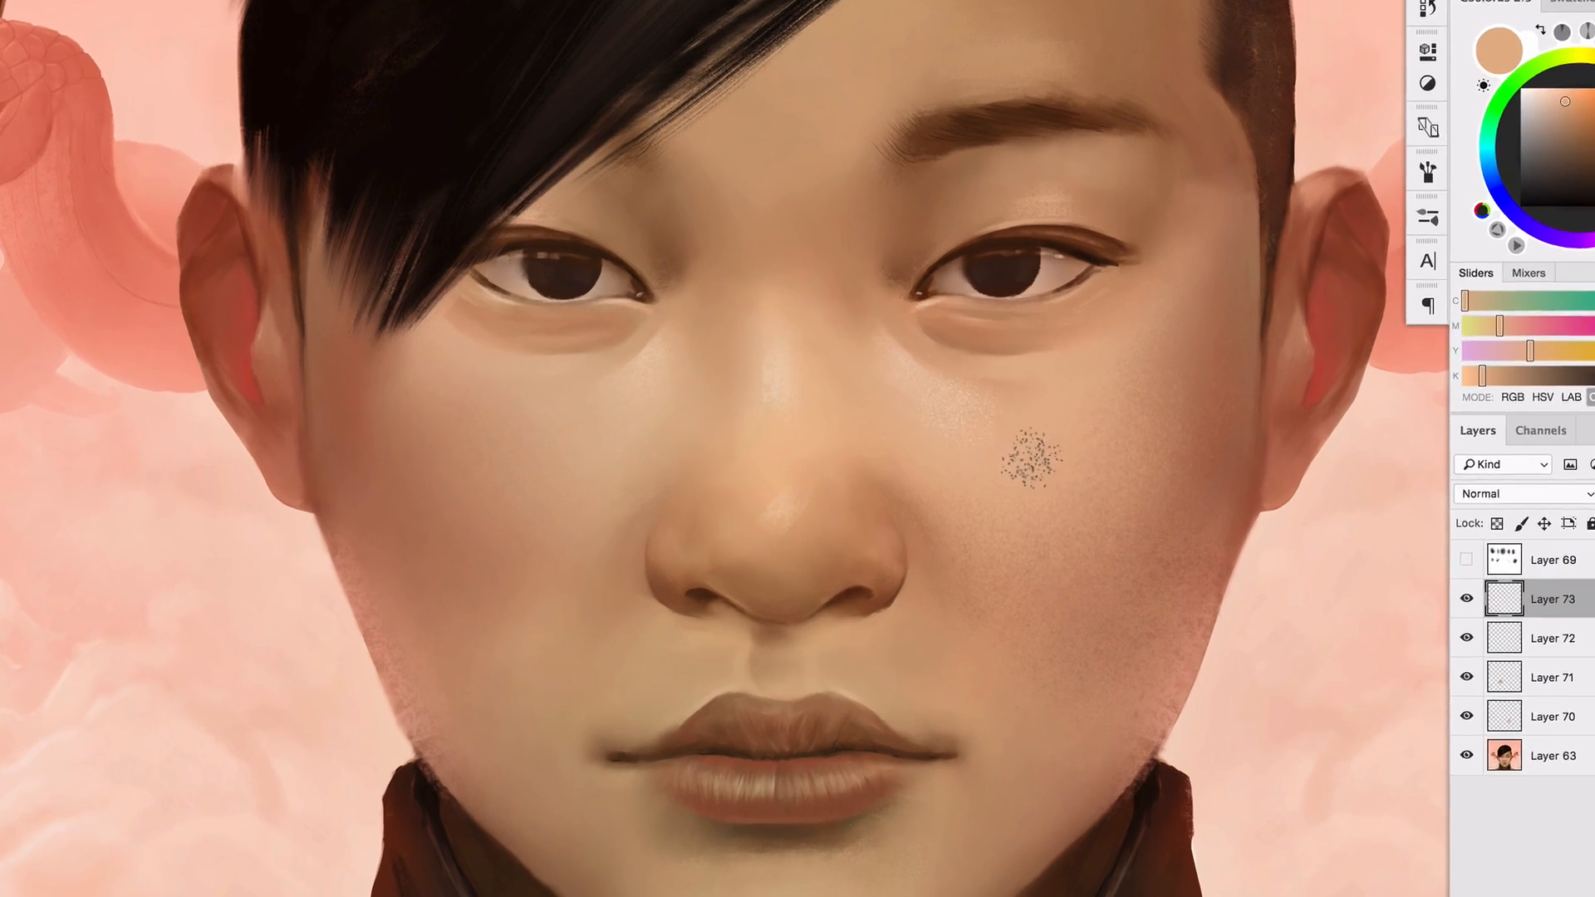
{"action": "left_click_drag", "start_coordinate": [989, 456], "coordinate": [937, 437]}
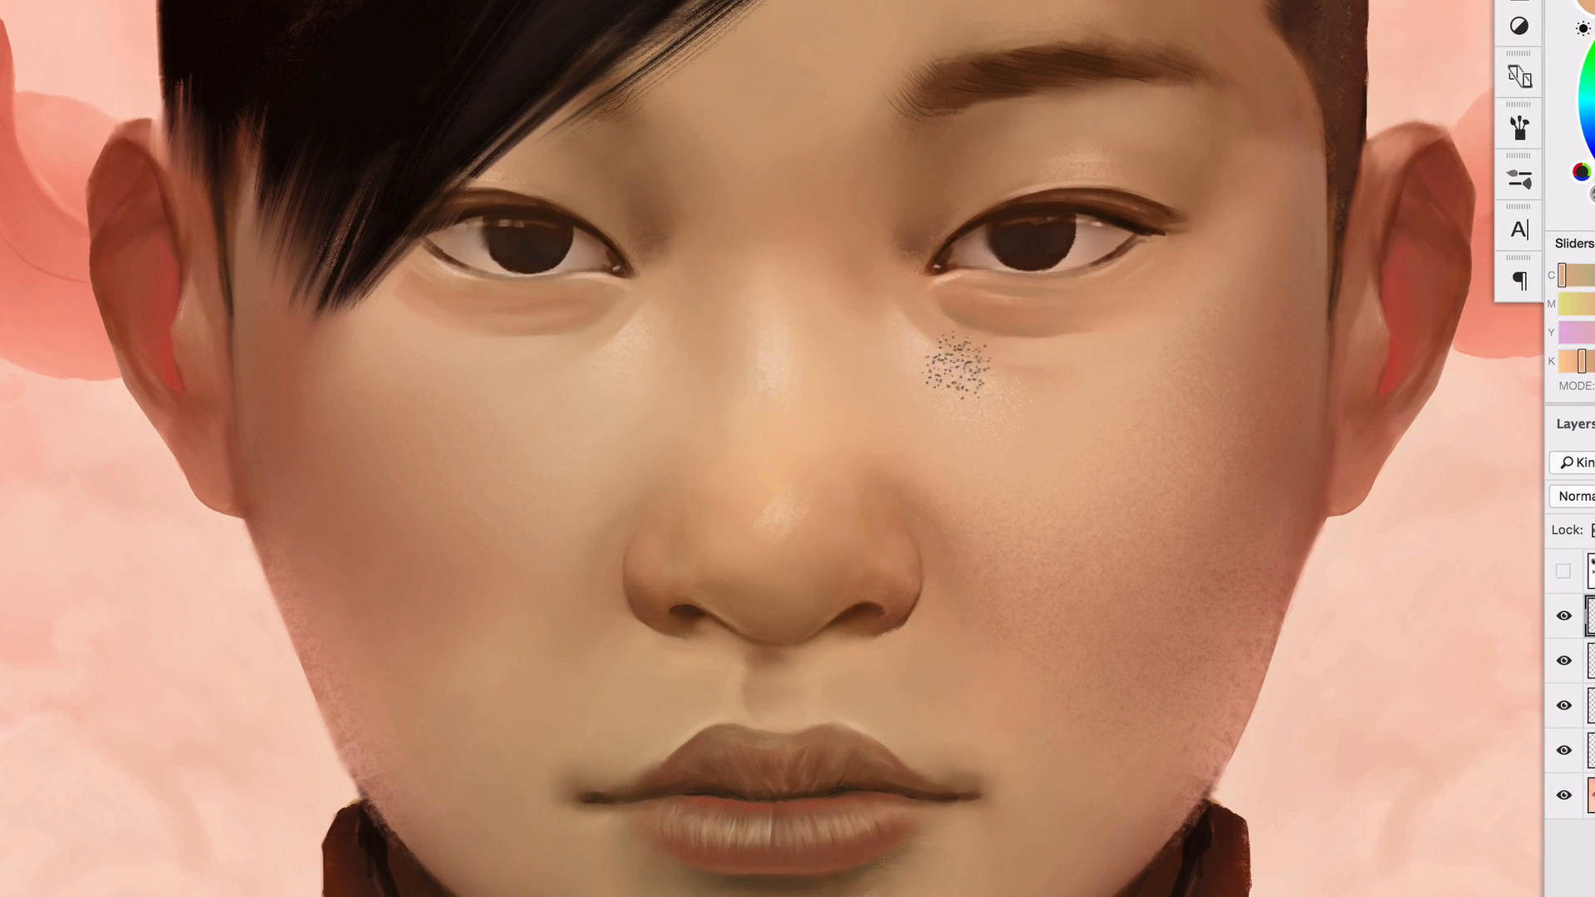
{"action": "left_click", "coordinate": [963, 374], "text": "alt"}
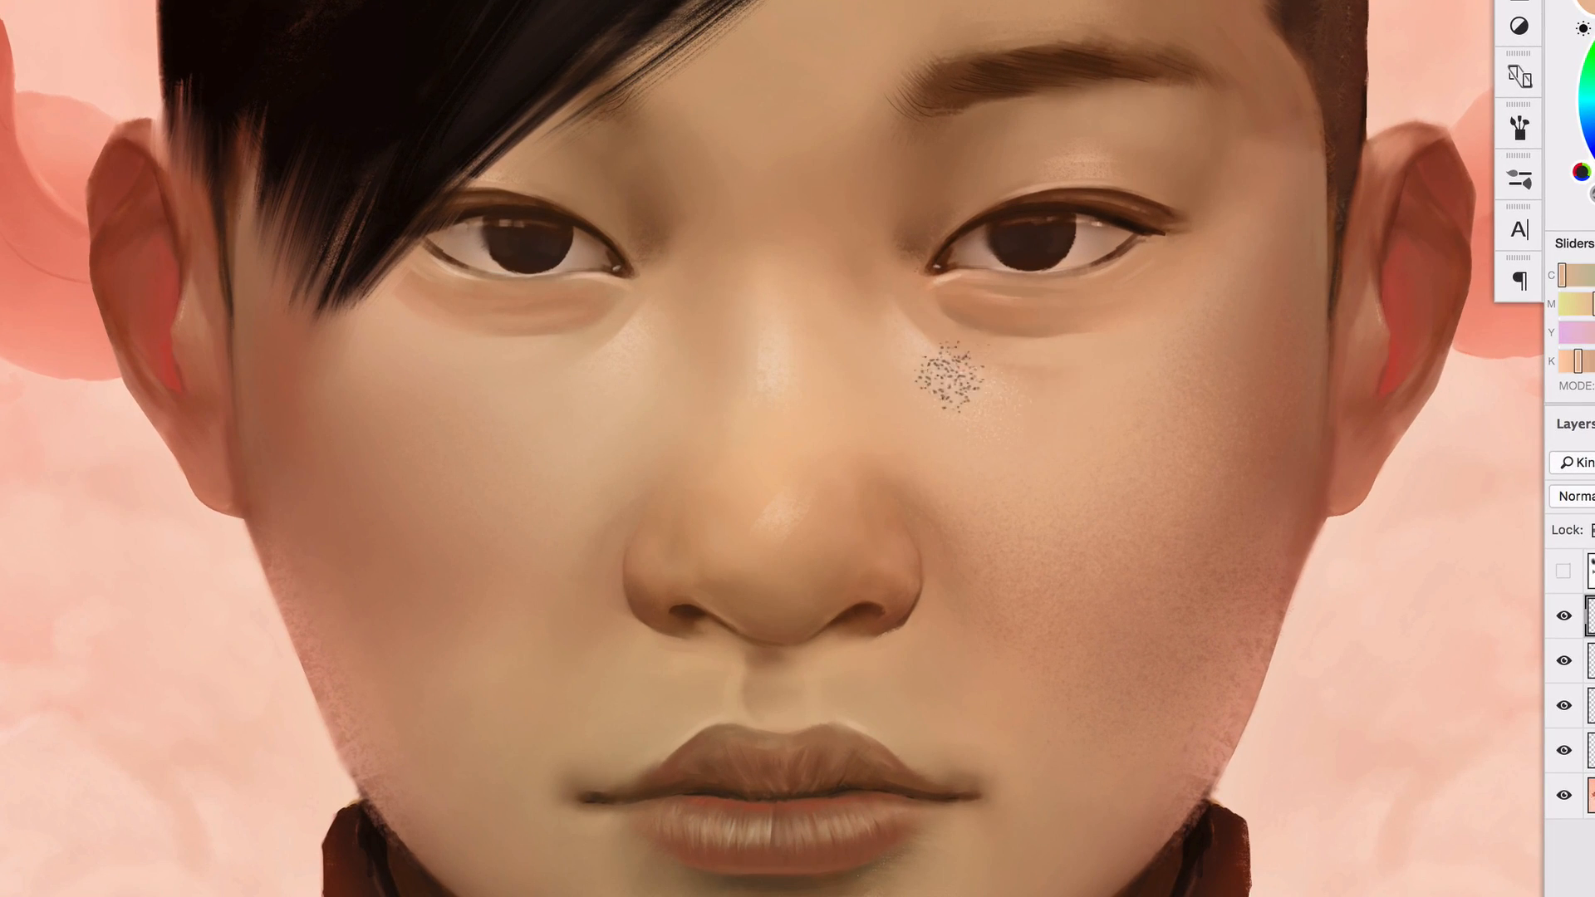
{"action": "left_click_drag", "start_coordinate": [954, 380], "coordinate": [1032, 419]}
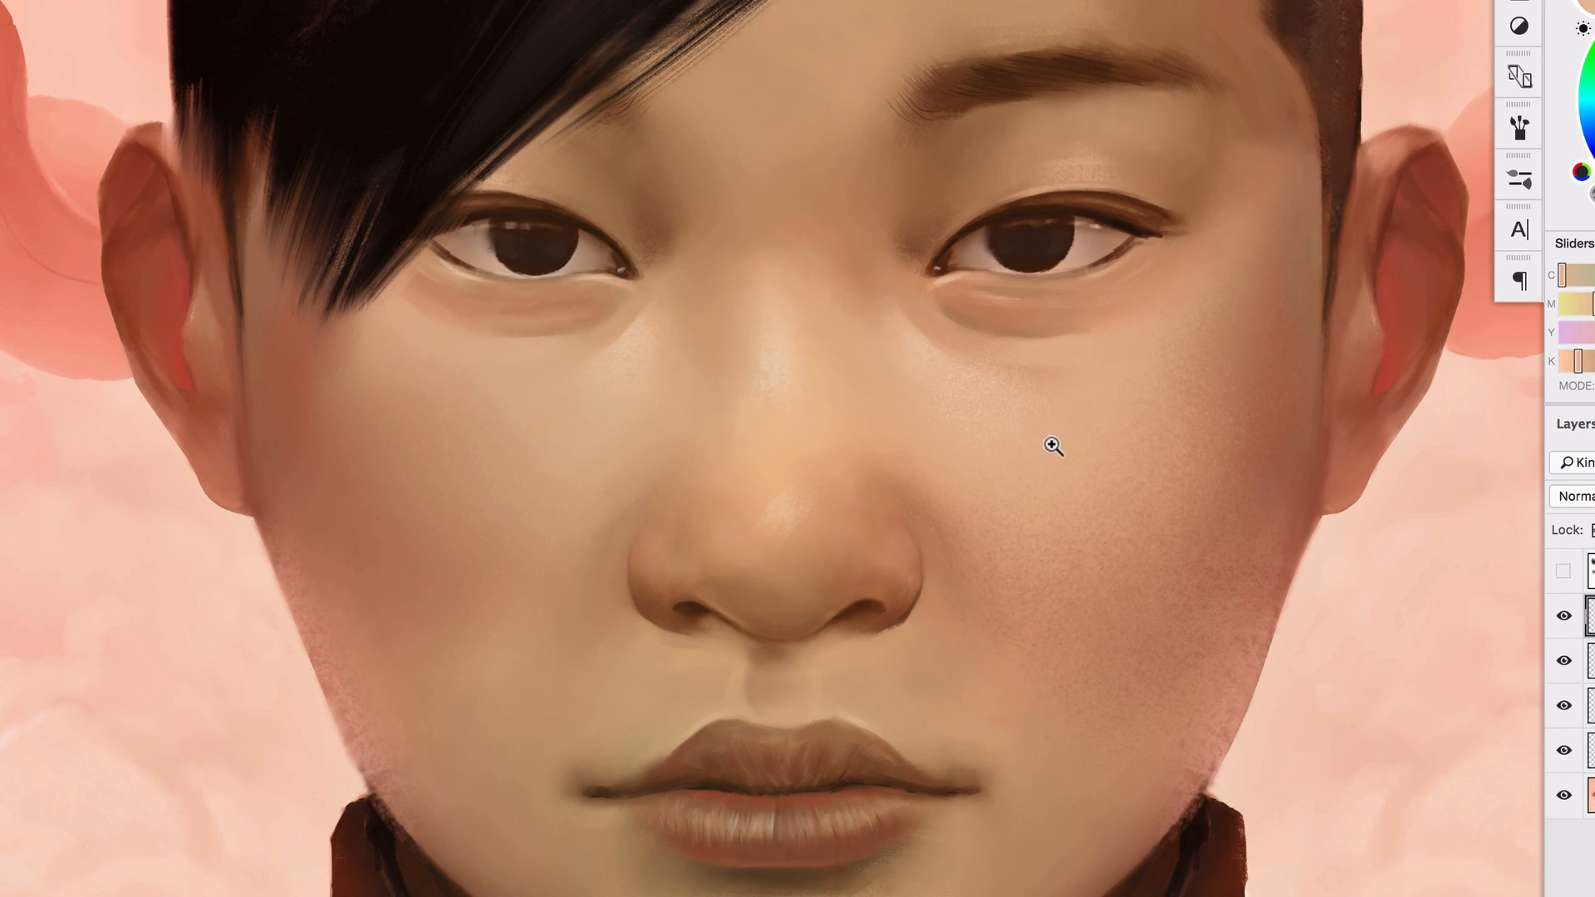
On a new layer, stamp one dark brown mole on the portrait's right-hand cheek with the 106 px spot brush
{"action": "left_click", "coordinate": [1053, 447]}
{"action": "left_click", "coordinate": [1083, 464], "text": "alt"}
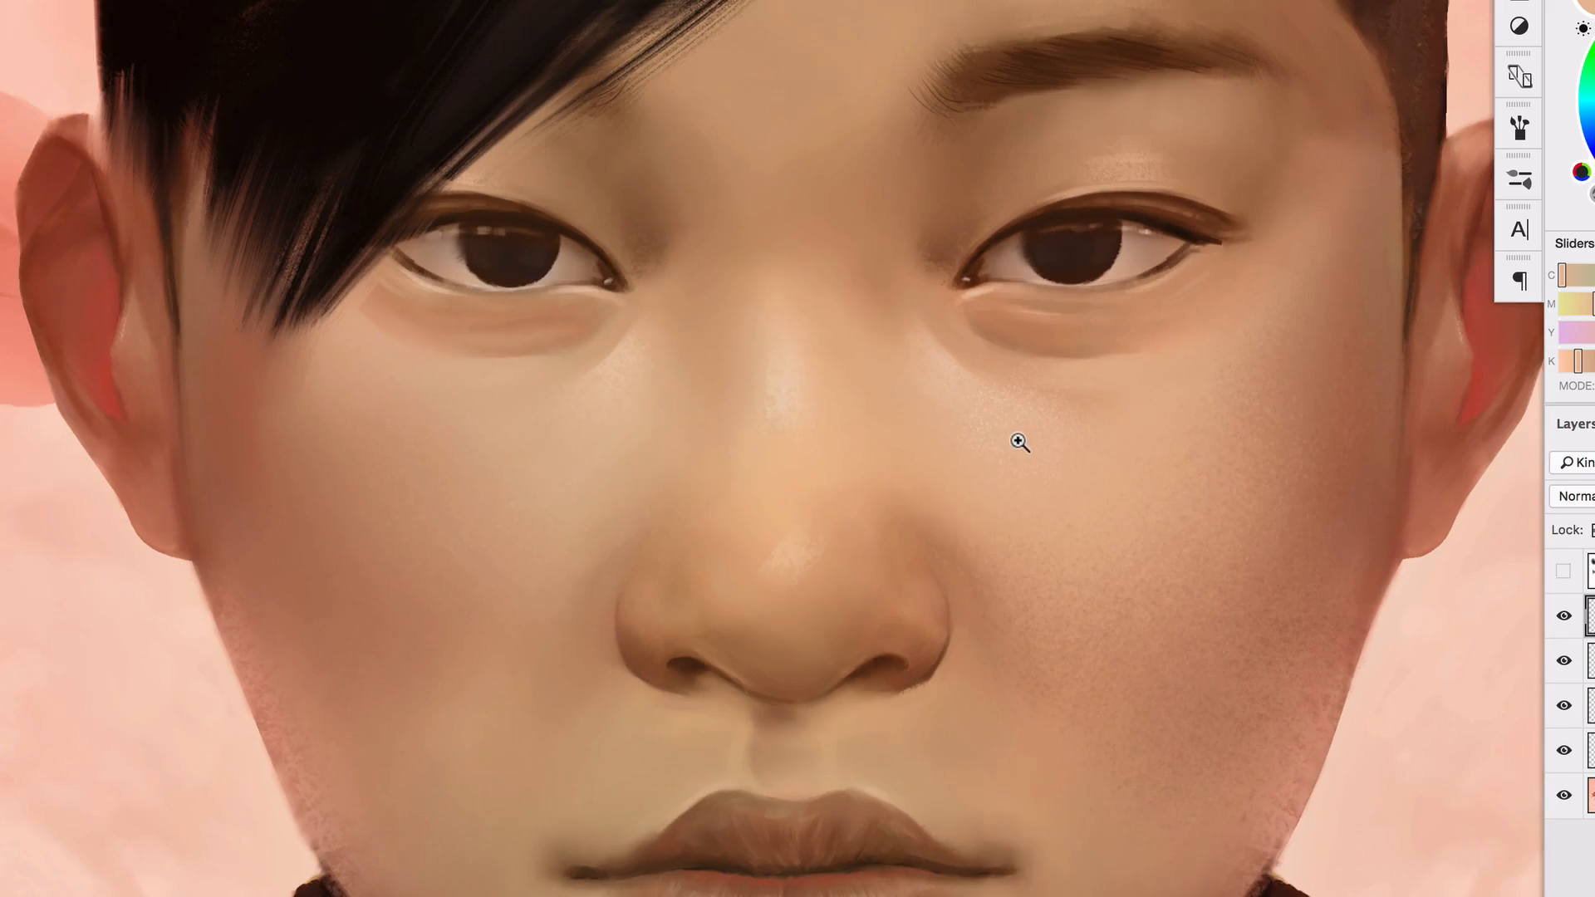
{"action": "right_click", "coordinate": [1057, 452]}
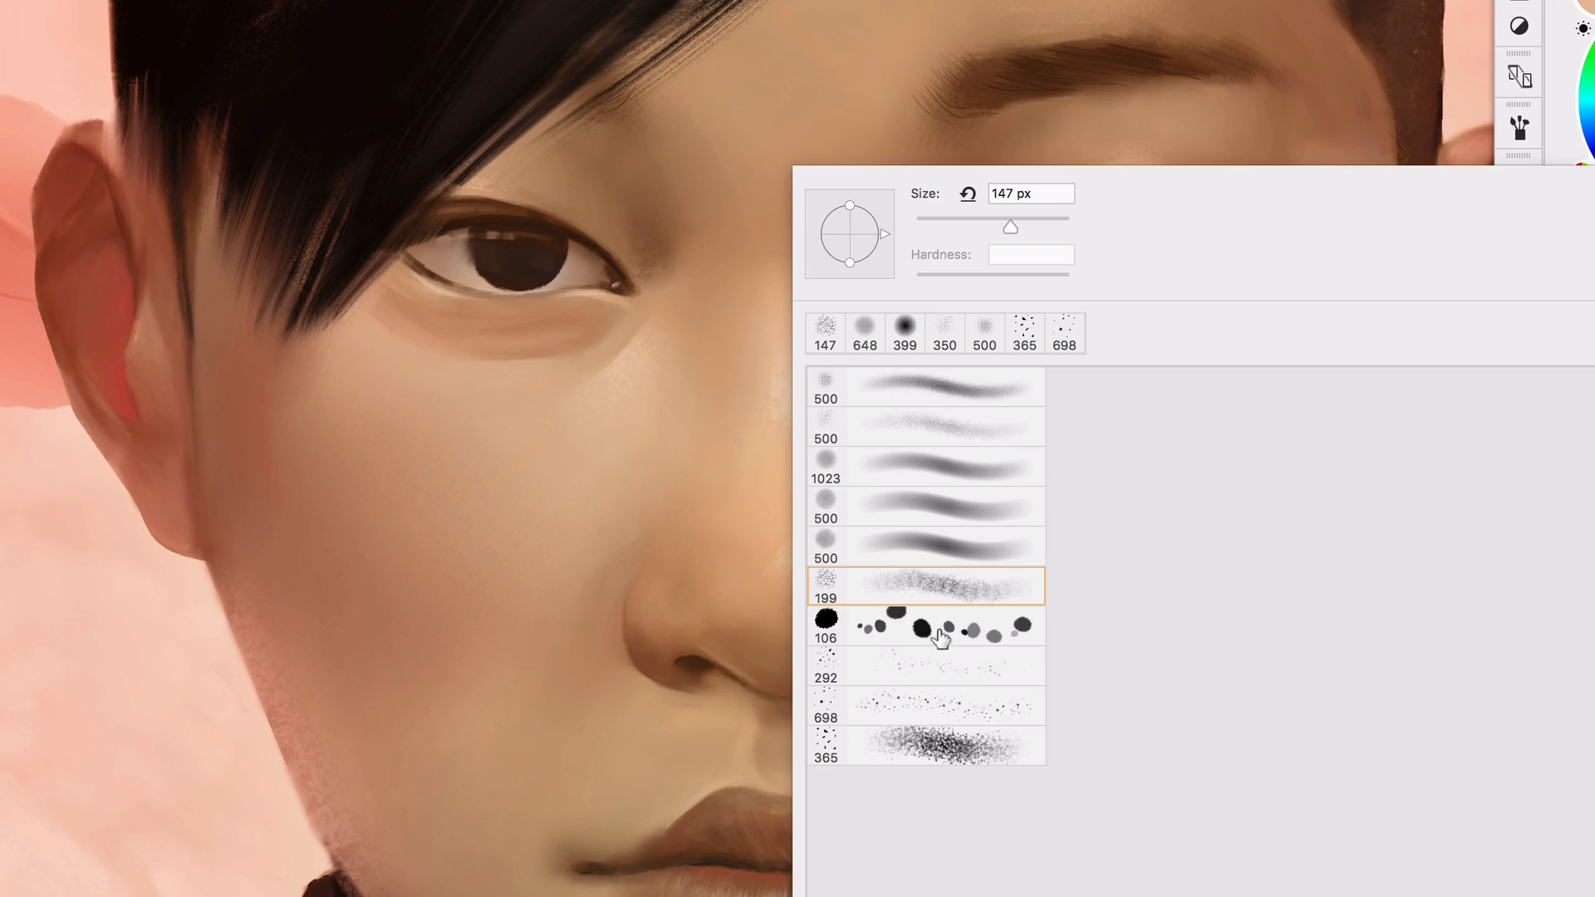
{"action": "double_click", "coordinate": [949, 636]}
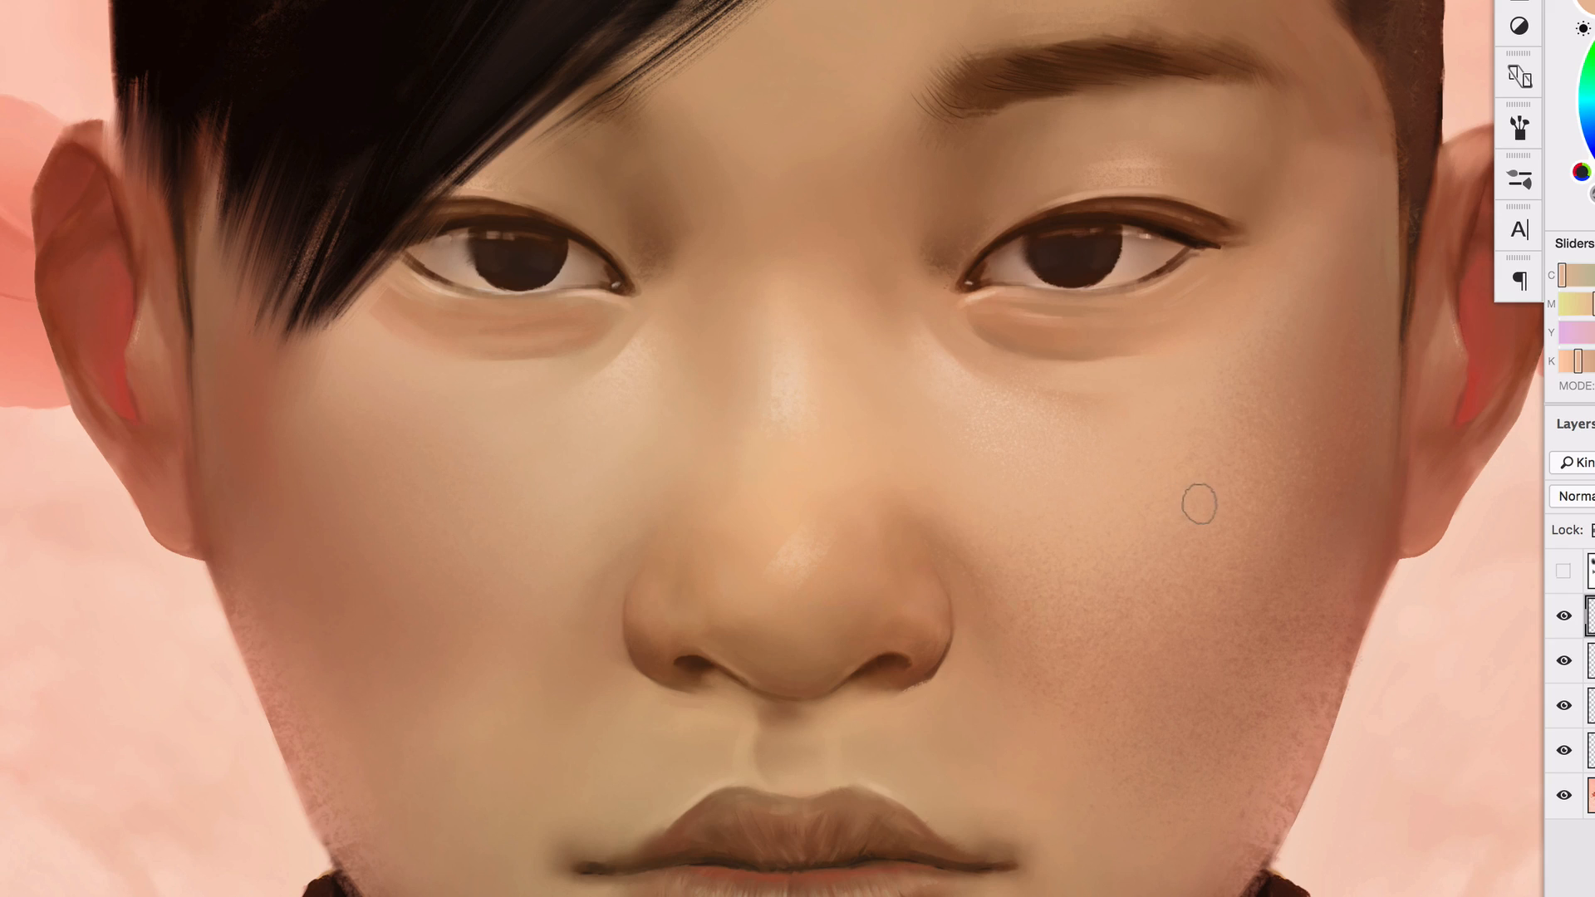
{"action": "key", "text": "alt+shift+super+n"}
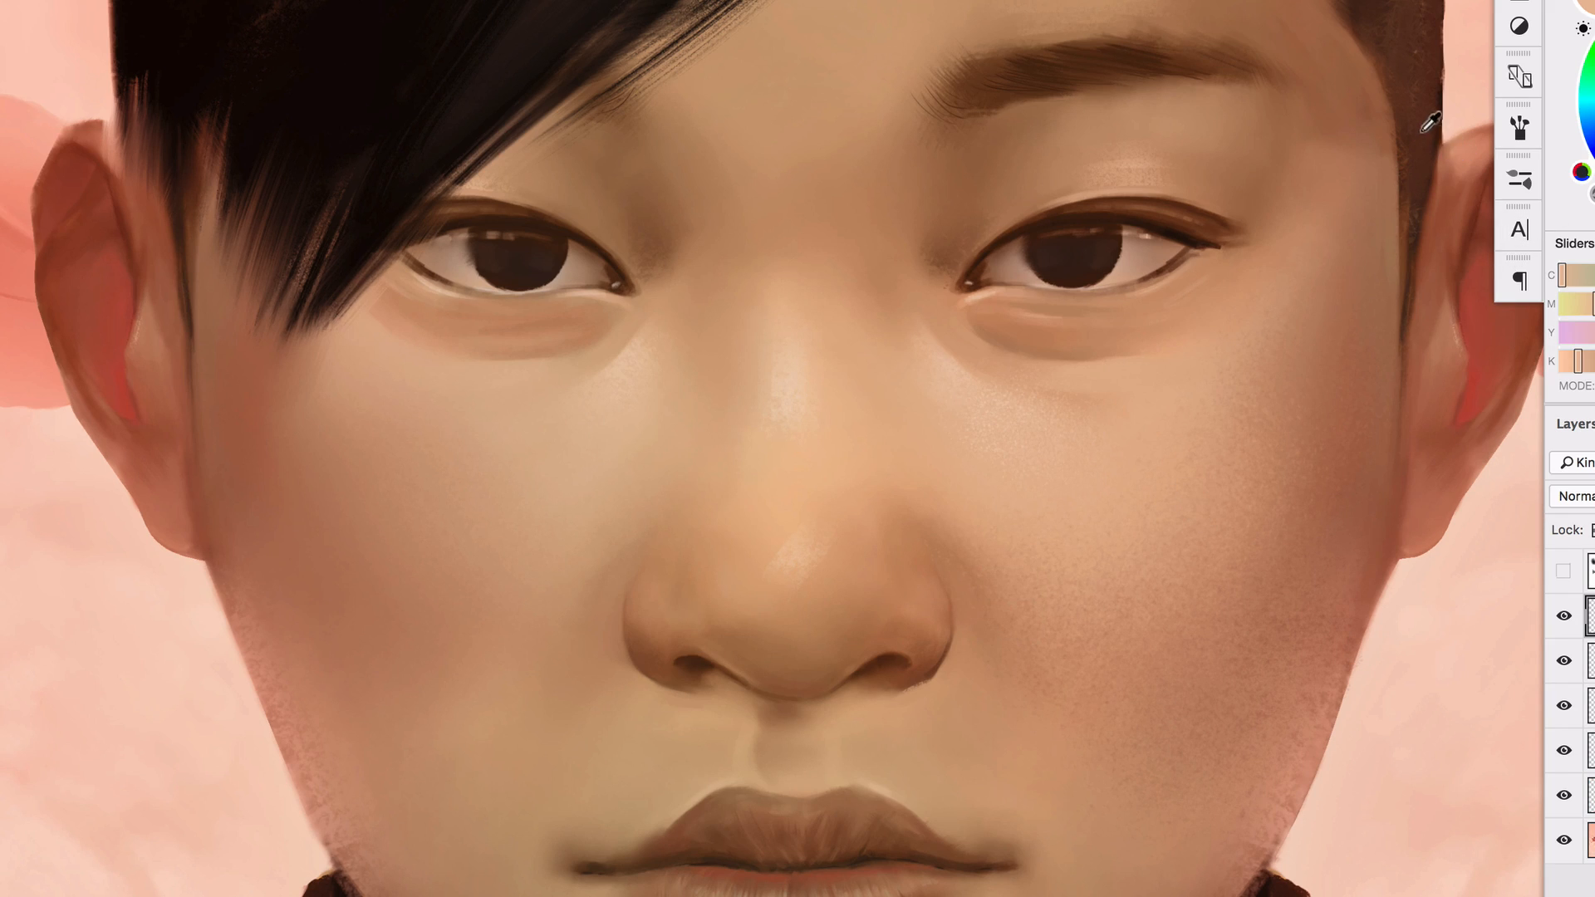
{"action": "left_click", "coordinate": [1409, 103], "text": "alt"}
{"action": "left_click", "coordinate": [1044, 505]}
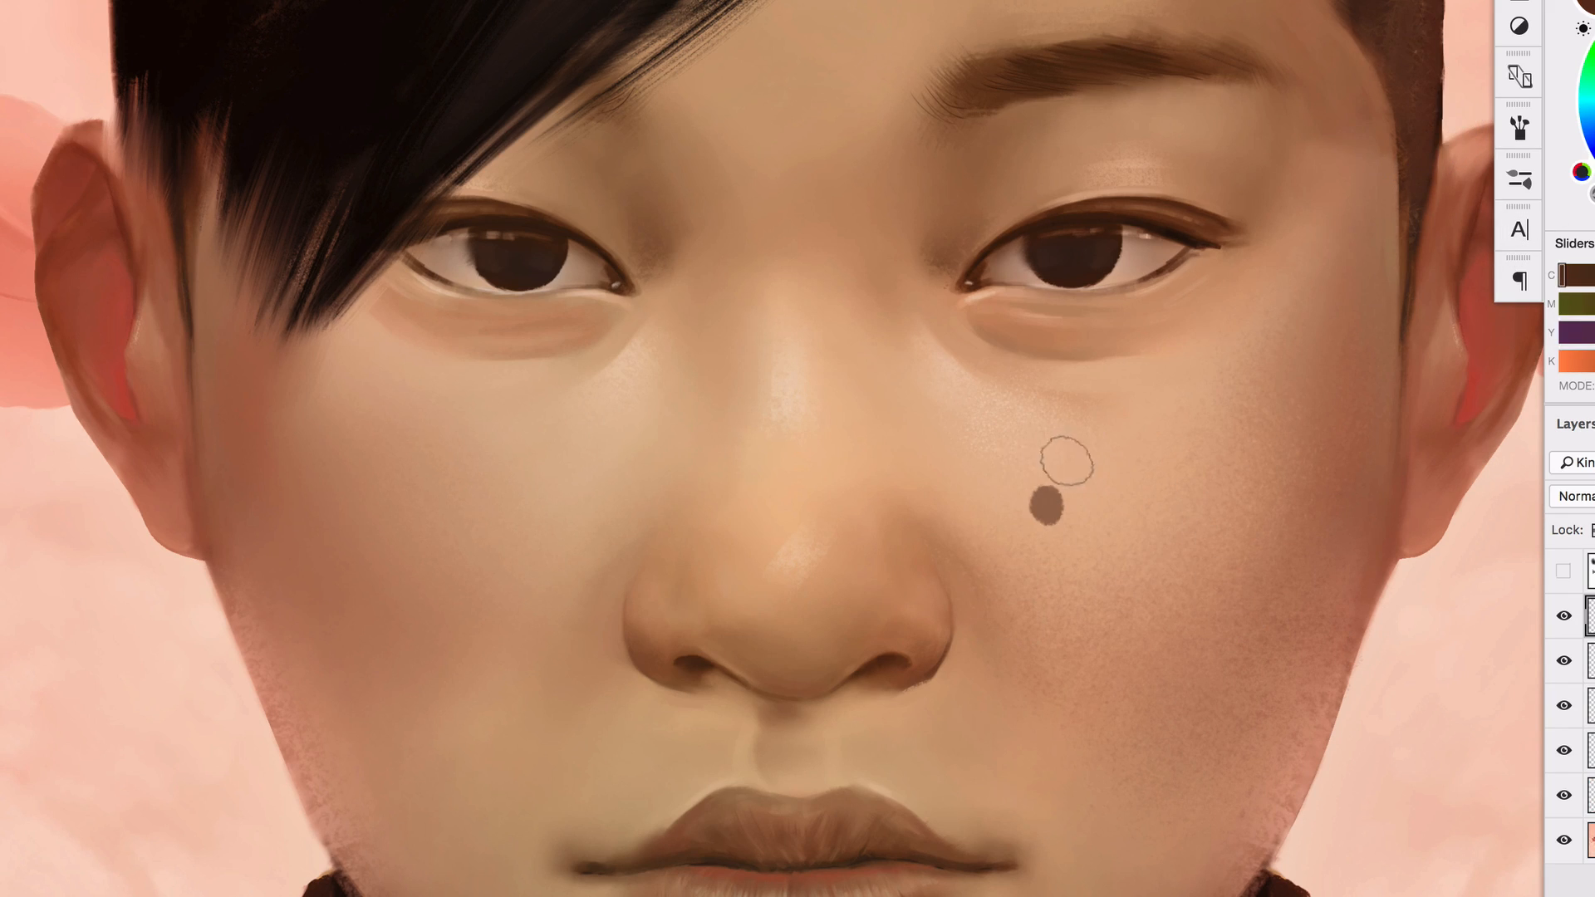
{"action": "left_click", "coordinate": [545, 473]}
{"action": "left_click", "coordinate": [526, 549]}
{"action": "left_click", "coordinate": [488, 612]}
{"action": "left_click", "coordinate": [434, 562]}
{"action": "left_click", "coordinate": [410, 481]}
{"action": "key", "text": "alt+super+z"}
{"action": "key", "text": "alt+super+z"}
{"action": "key", "text": "alt+super+z"}
{"action": "key", "text": "alt+super+z"}
{"action": "key", "text": "alt+super+z"}
{"action": "key", "text": "alt+super+z"}
{"action": "key", "text": "alt+super+z"}
{"action": "key", "text": "alt+super+z"}
Dab four dark brown spots on the cheek below the fringe and erase the two closest to the nose
{"action": "left_click", "coordinate": [636, 434]}
{"action": "left_click", "coordinate": [606, 459]}
{"action": "left_click", "coordinate": [534, 533]}
{"action": "left_click", "coordinate": [553, 497]}
{"action": "key", "text": "e"}
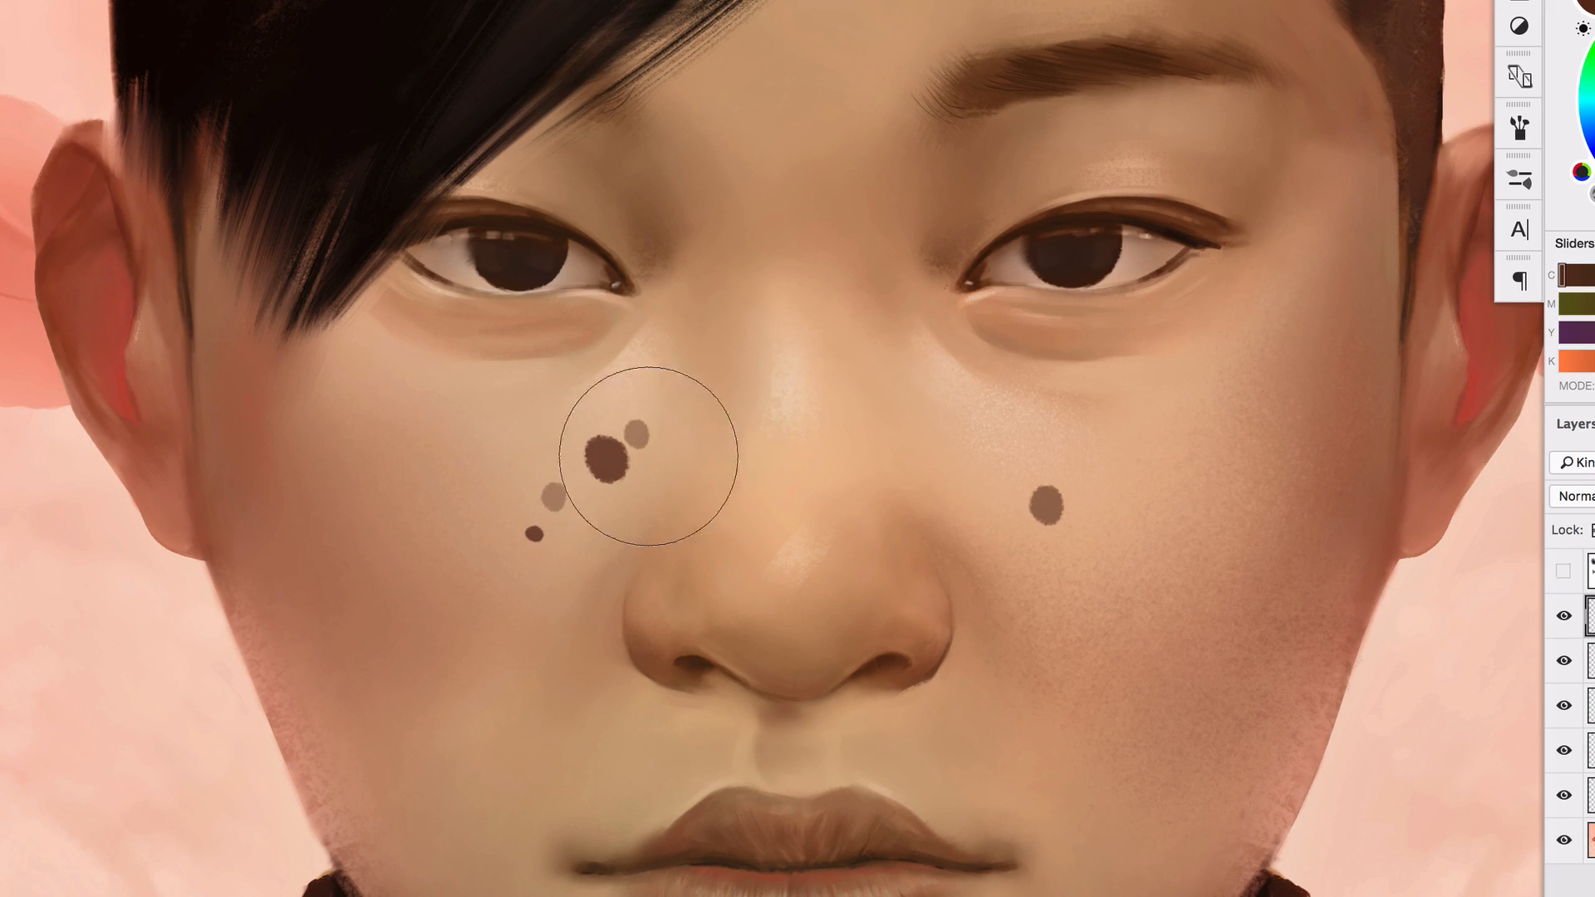
{"action": "mouse_move", "coordinate": [686, 406]}
{"action": "left_mouse_down", "text": "ctrl+alt"}
{"action": "mouse_move", "coordinate": [565, 410]}
{"action": "mouse_move", "coordinate": [666, 463]}
{"action": "mouse_move", "coordinate": [627, 449]}
{"action": "left_mouse_up", "text": "ctrl+alt"}
{"action": "mouse_move", "coordinate": [769, 456]}
{"action": "left_mouse_down", "text": "super"}
{"action": "mouse_move", "coordinate": [647, 456]}
{"action": "mouse_move", "coordinate": [601, 512]}
{"action": "left_mouse_up", "text": "super"}
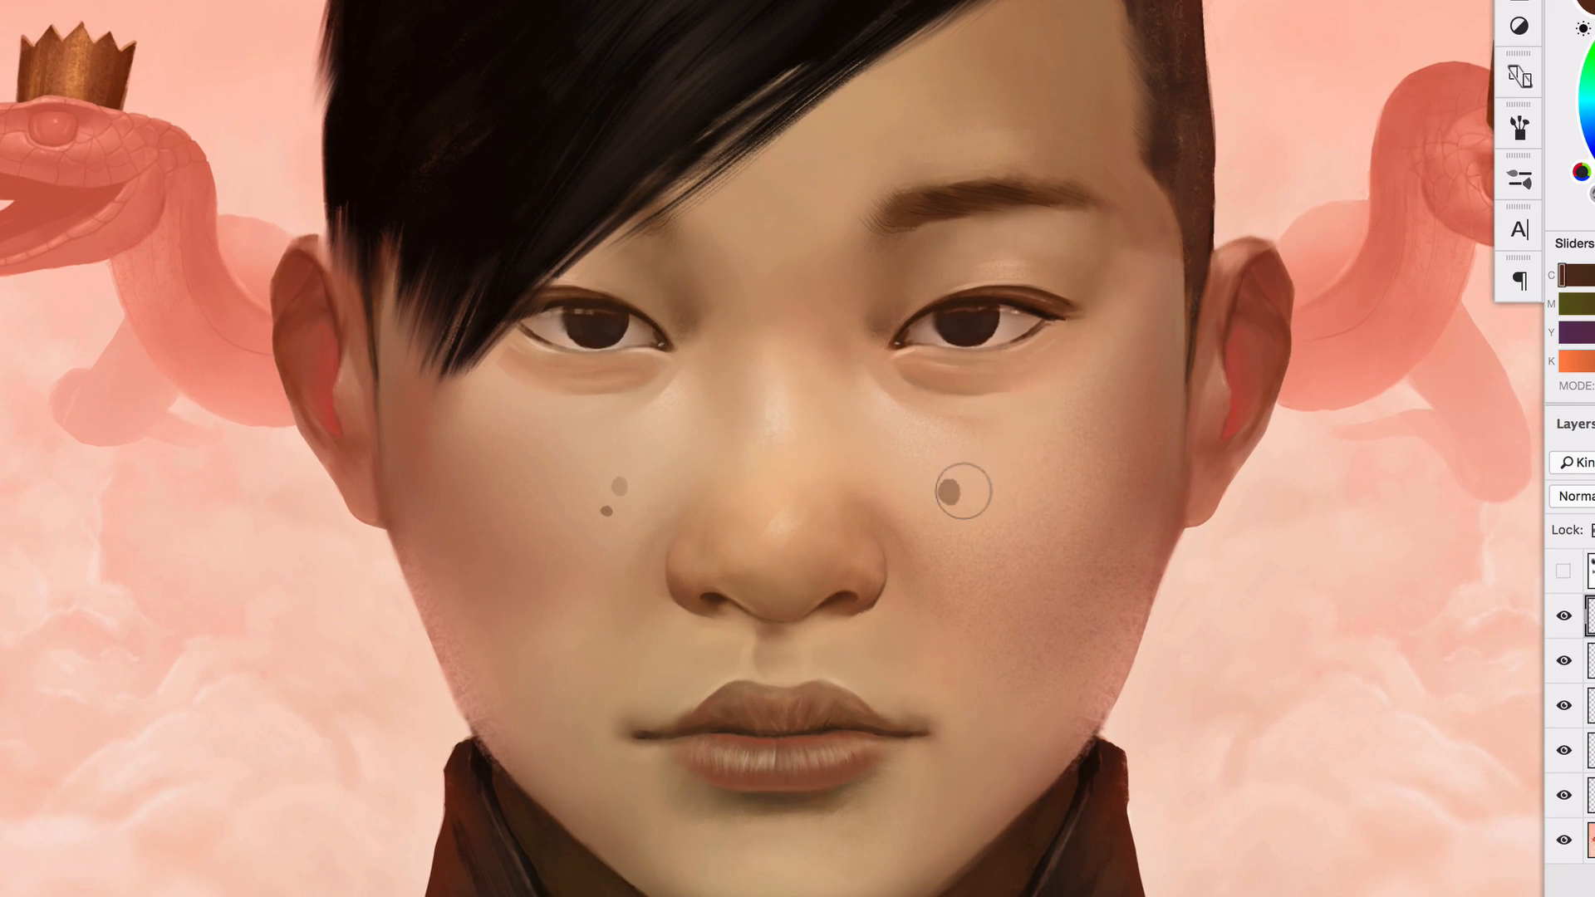
On a new layer, stamp reddish-brown freckles over both cheeks with the 292 px brush and fade those on the right-hand cheek with a soft eraser
{"action": "key", "text": "alt+shift+super+n"}
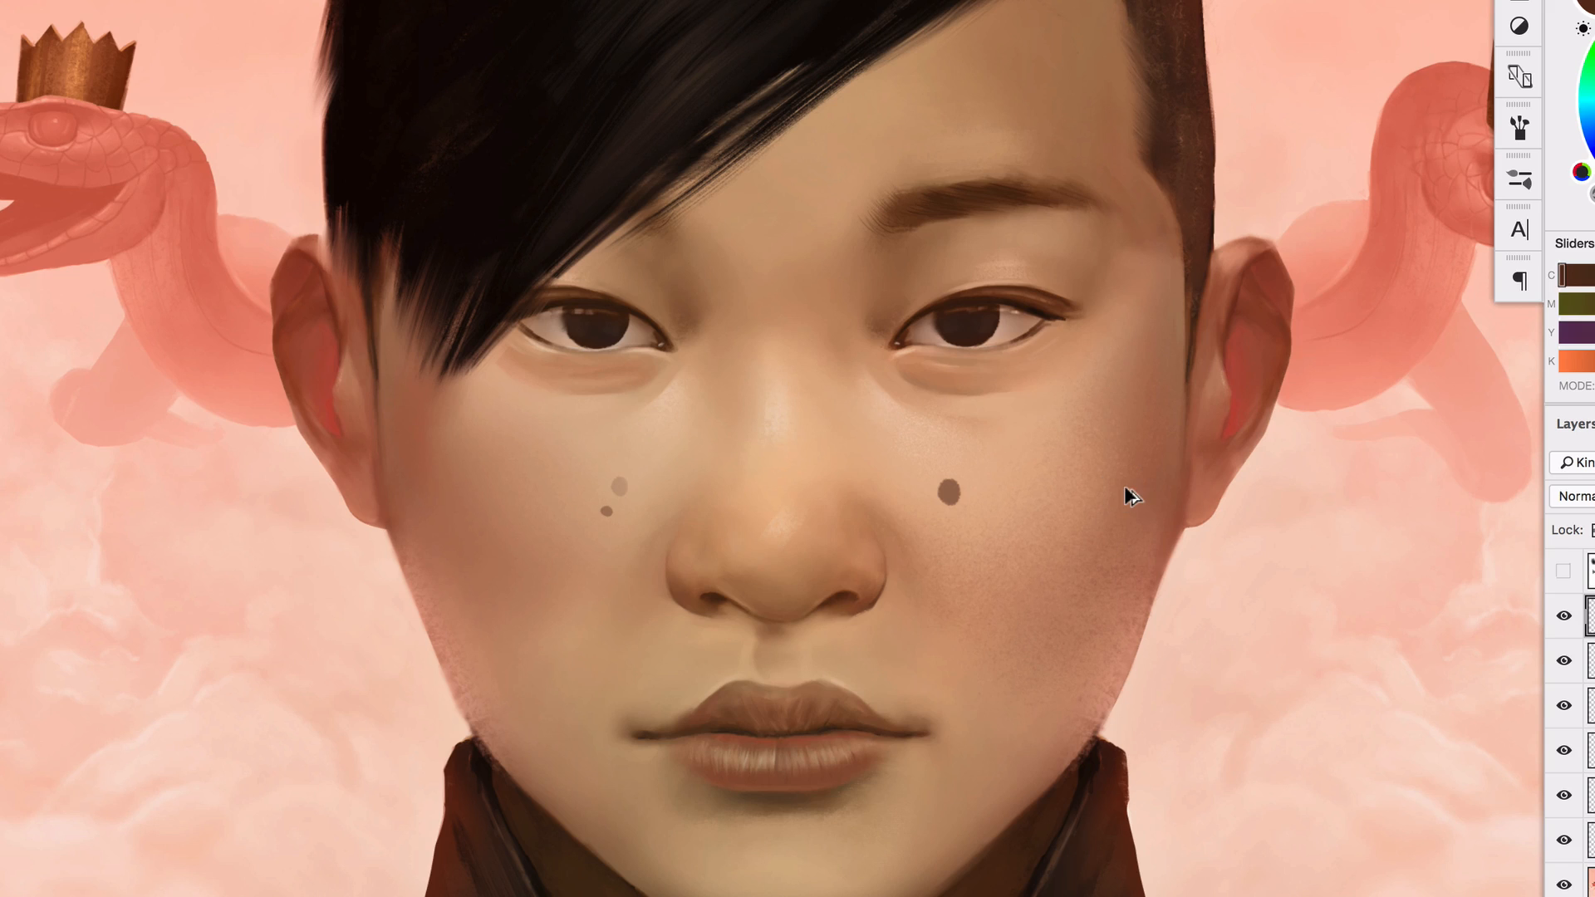
{"action": "right_click", "coordinate": [890, 588]}
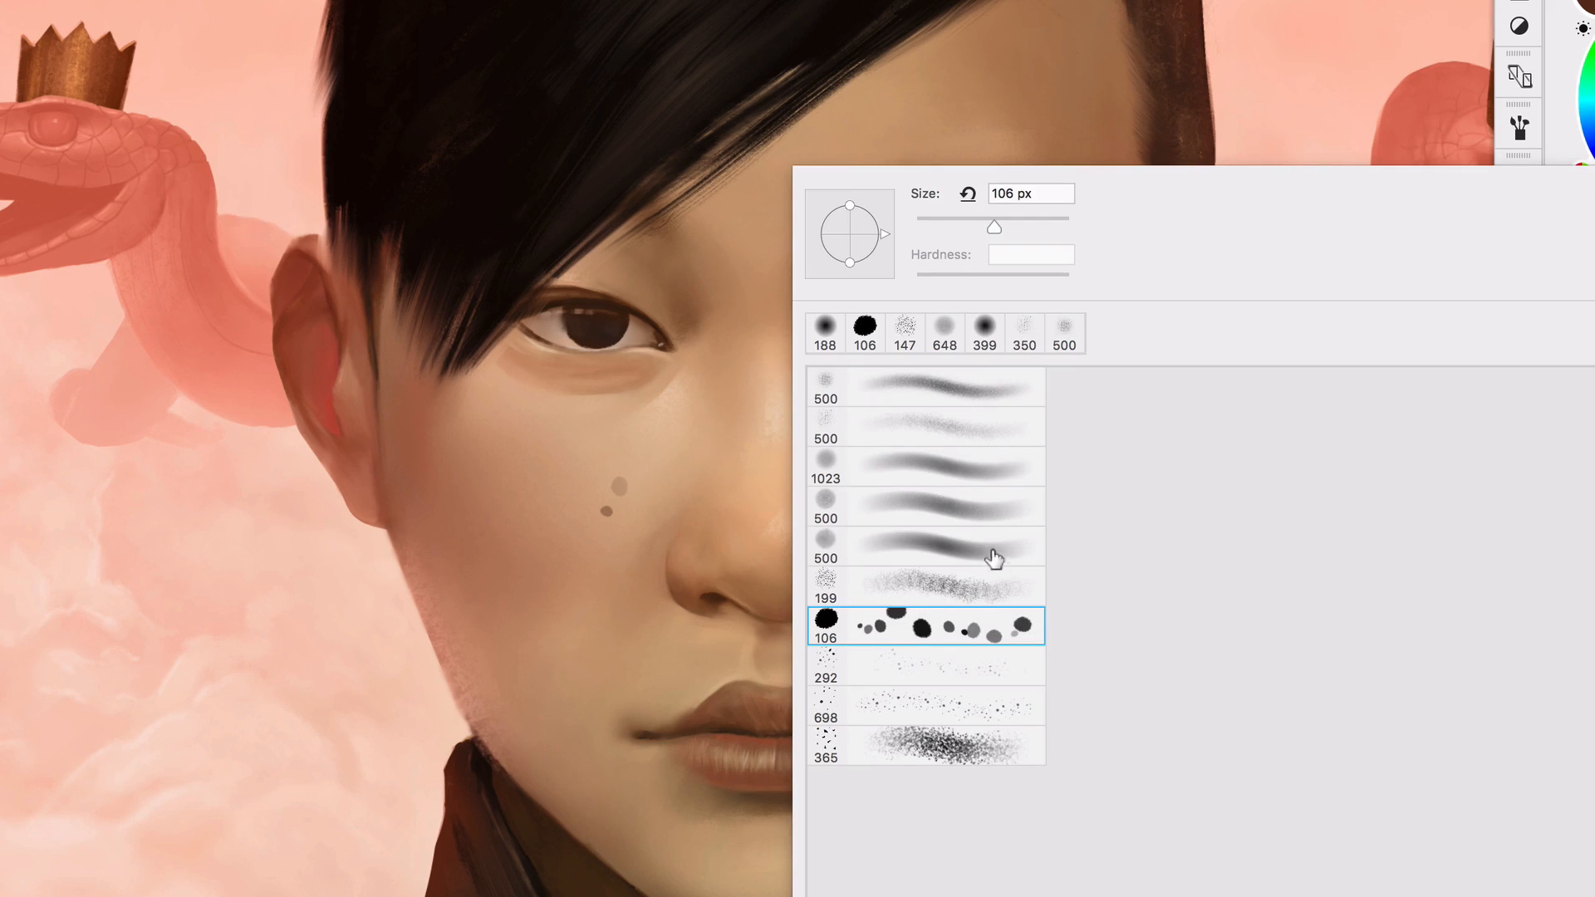
{"action": "double_click", "coordinate": [948, 675]}
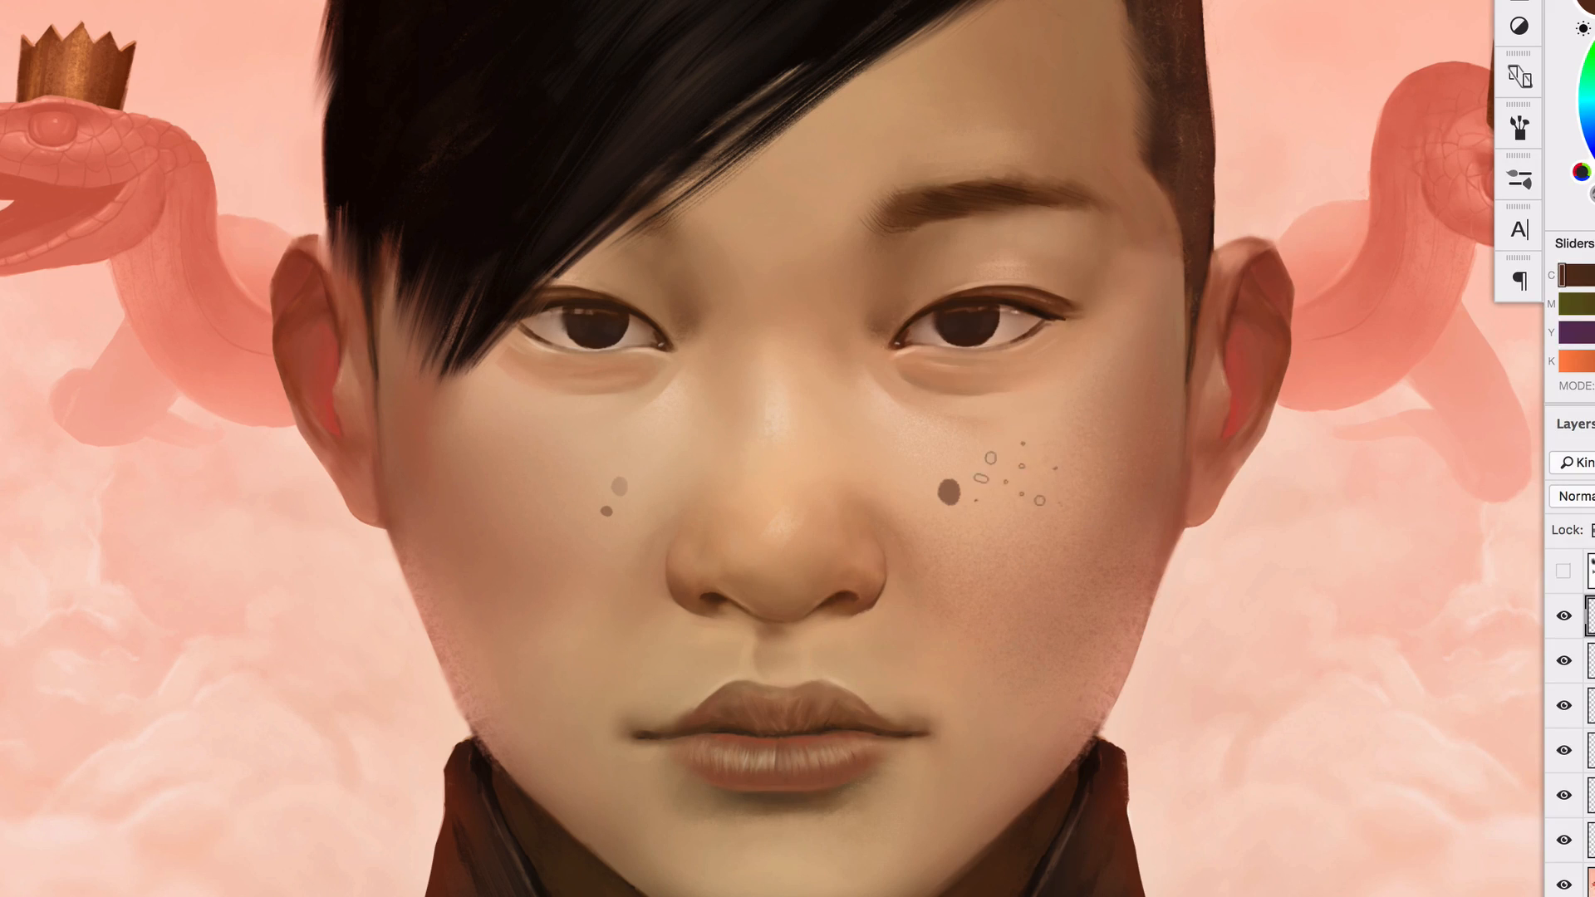
{"action": "left_click", "coordinate": [1186, 207], "text": "alt"}
{"action": "left_click", "coordinate": [1592, 100]}
{"action": "left_click", "coordinate": [905, 453]}
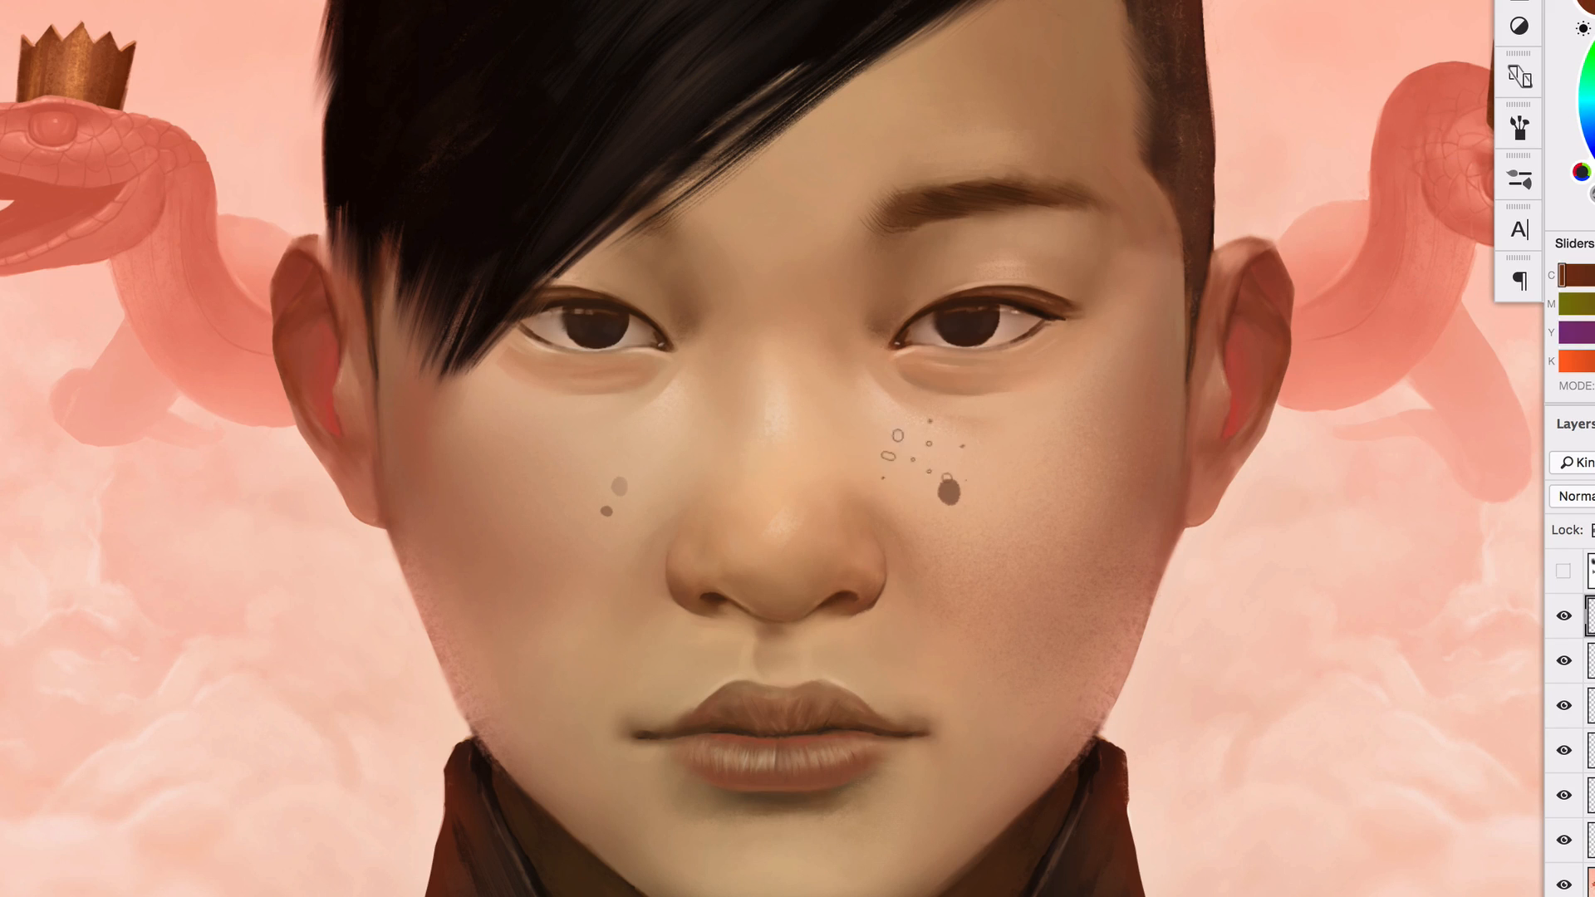
{"action": "left_click", "coordinate": [1003, 514]}
{"action": "left_click", "coordinate": [1060, 470]}
{"action": "left_click", "coordinate": [582, 500]}
{"action": "left_click", "coordinate": [499, 485]}
{"action": "left_click", "coordinate": [665, 459]}
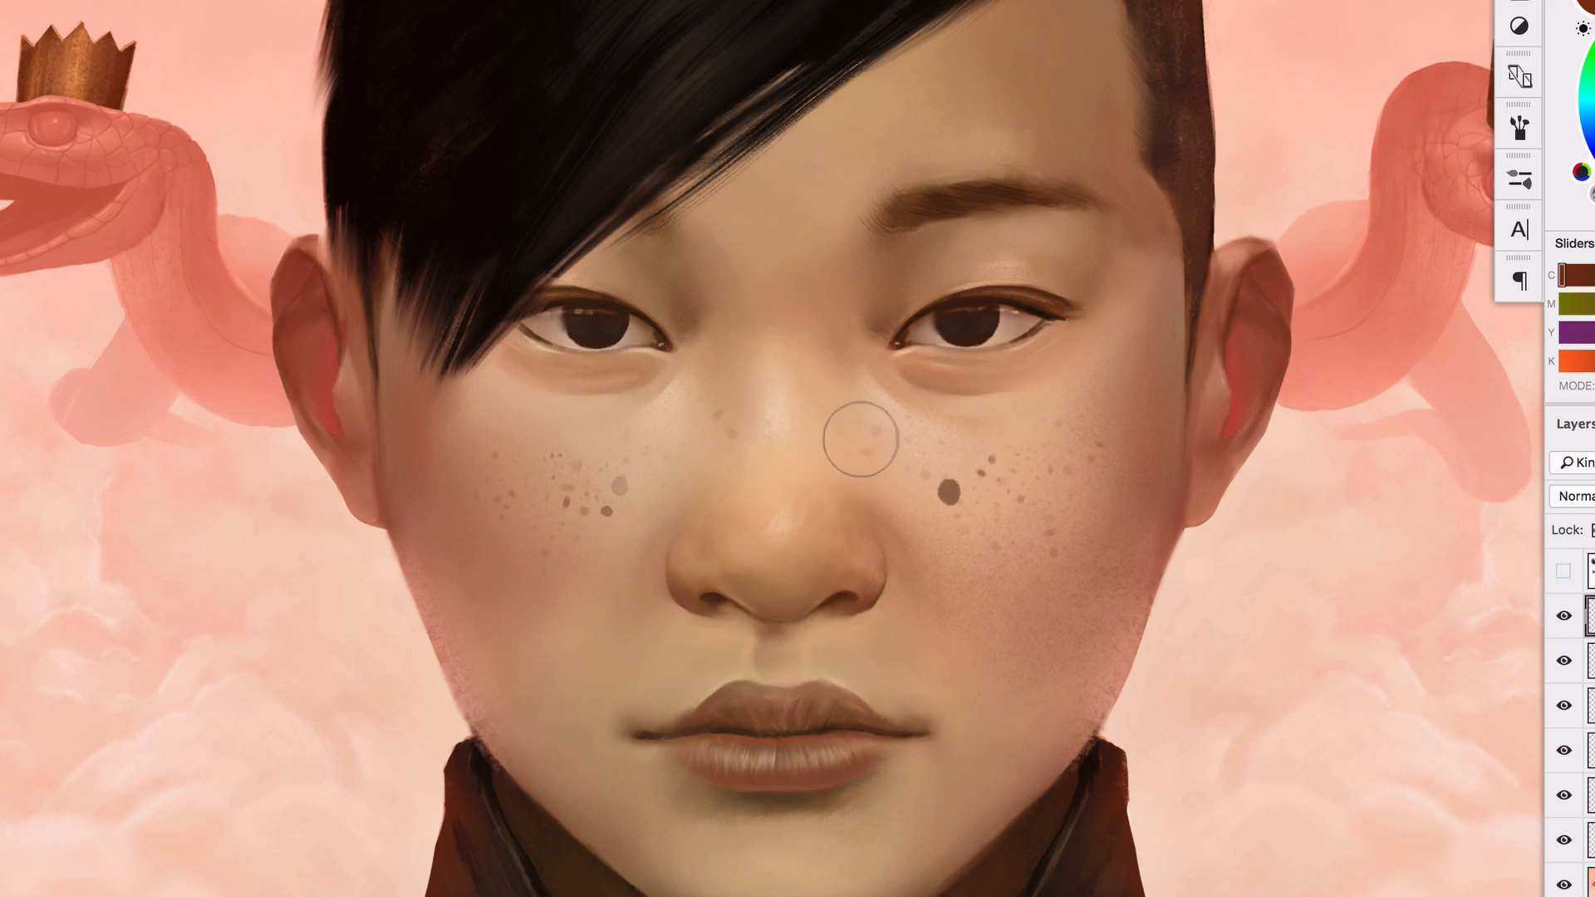
{"action": "mouse_move", "coordinate": [1075, 535]}
{"action": "left_mouse_down"}
{"action": "mouse_move", "coordinate": [1058, 430]}
{"action": "mouse_move", "coordinate": [1001, 489]}
{"action": "left_mouse_up"}
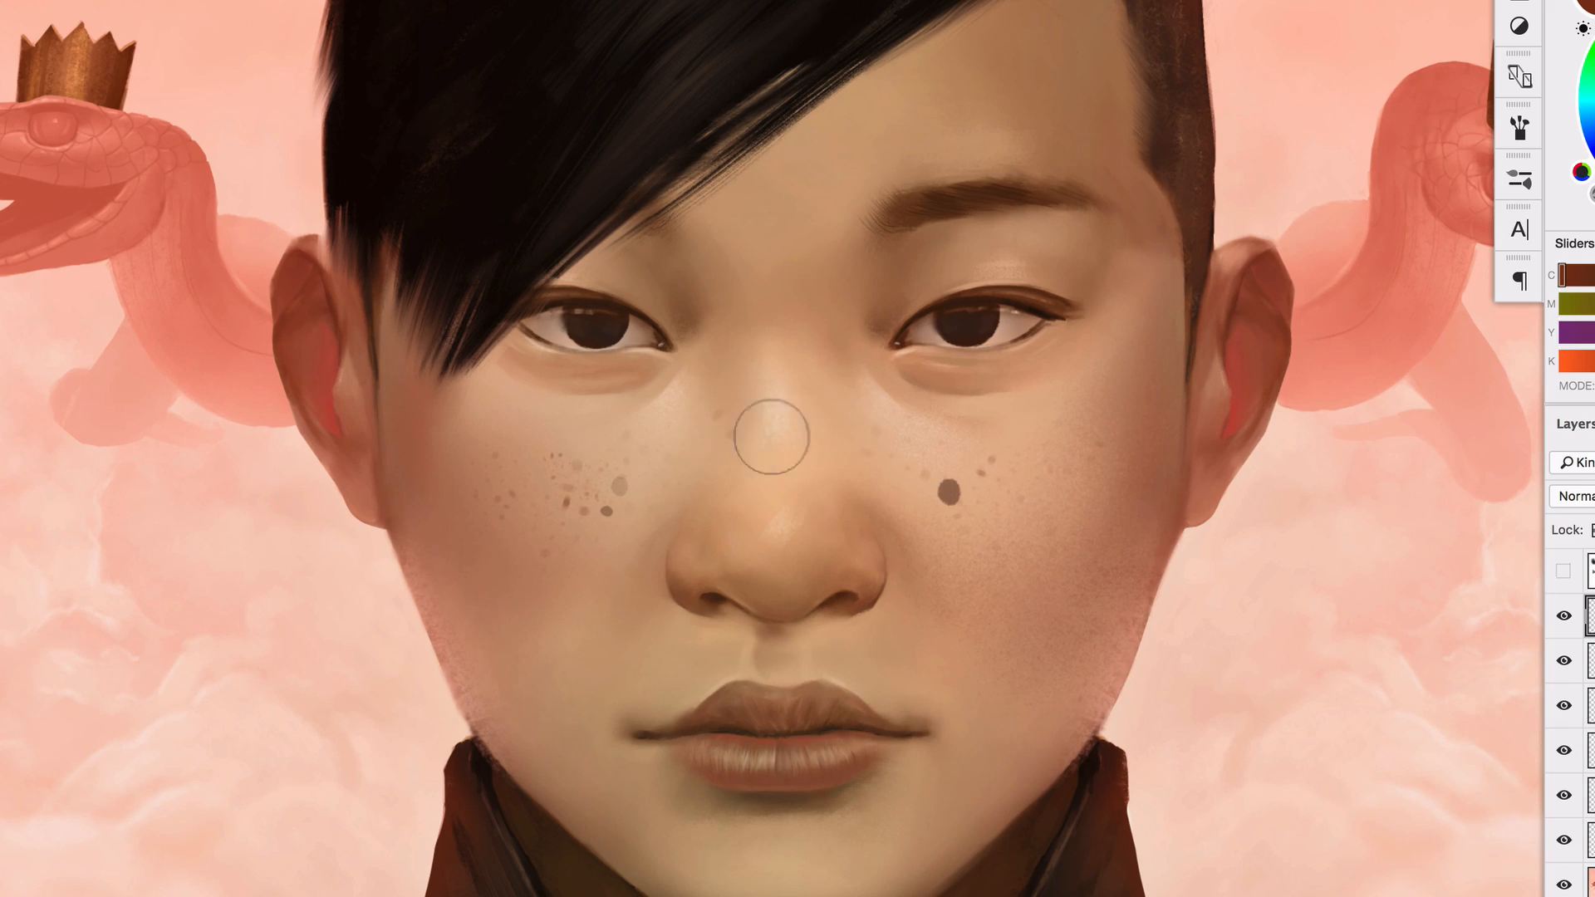
Paint scattered dark brown spots across the forehead and down the nose bridge with the 698 px splatter brush
{"action": "key", "text": "z"}
{"action": "right_click", "coordinate": [1000, 507]}
{"action": "left_click", "coordinate": [989, 702]}
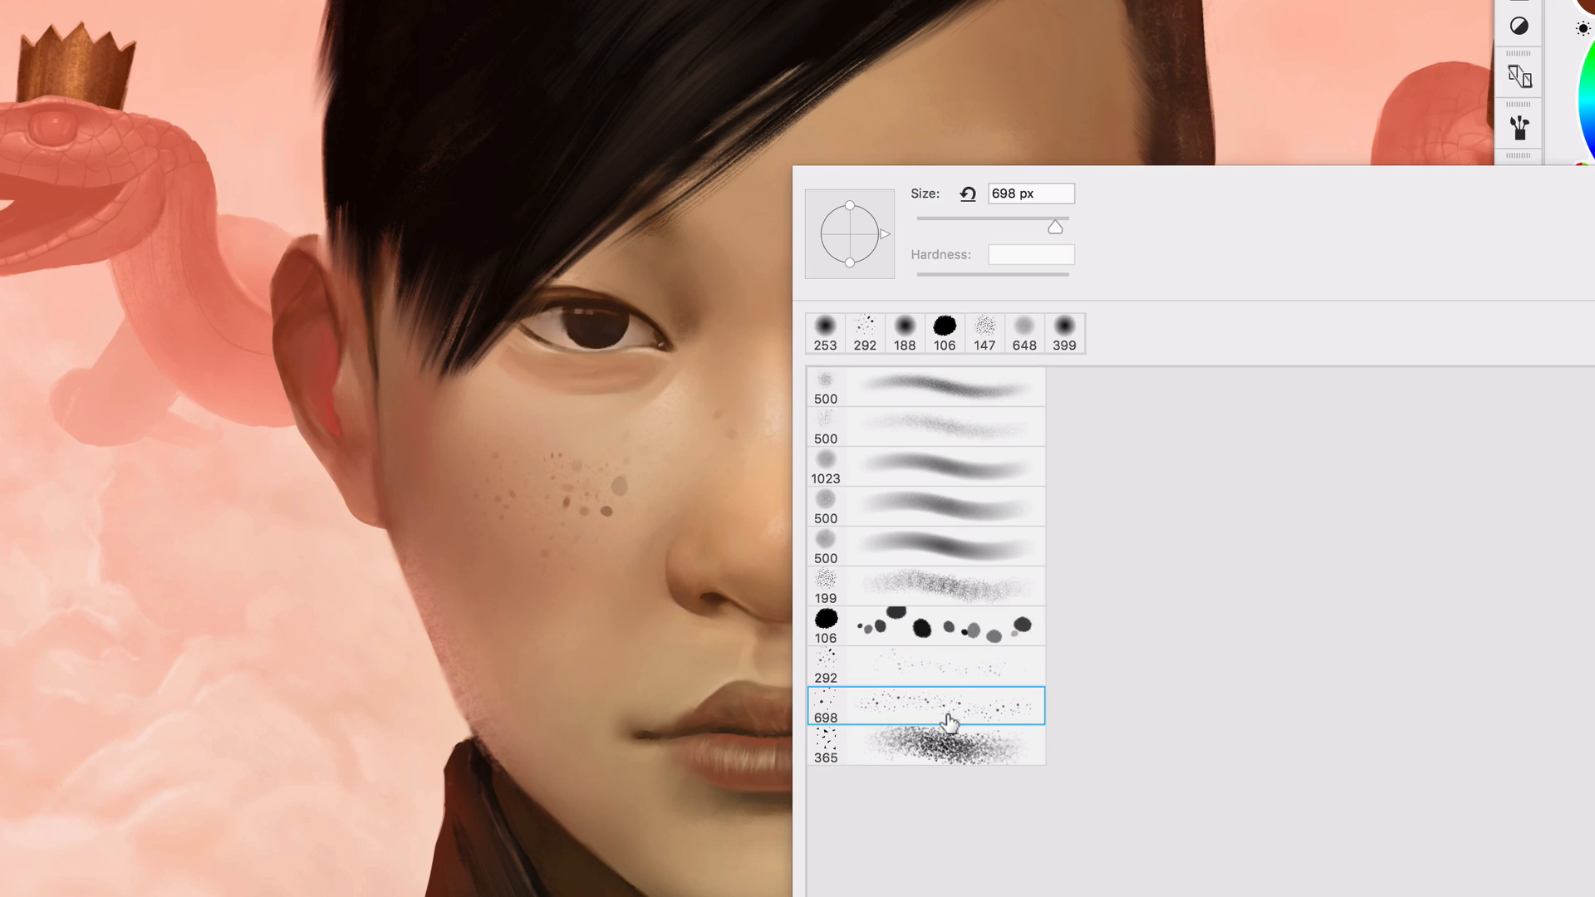
{"action": "key", "text": "Return"}
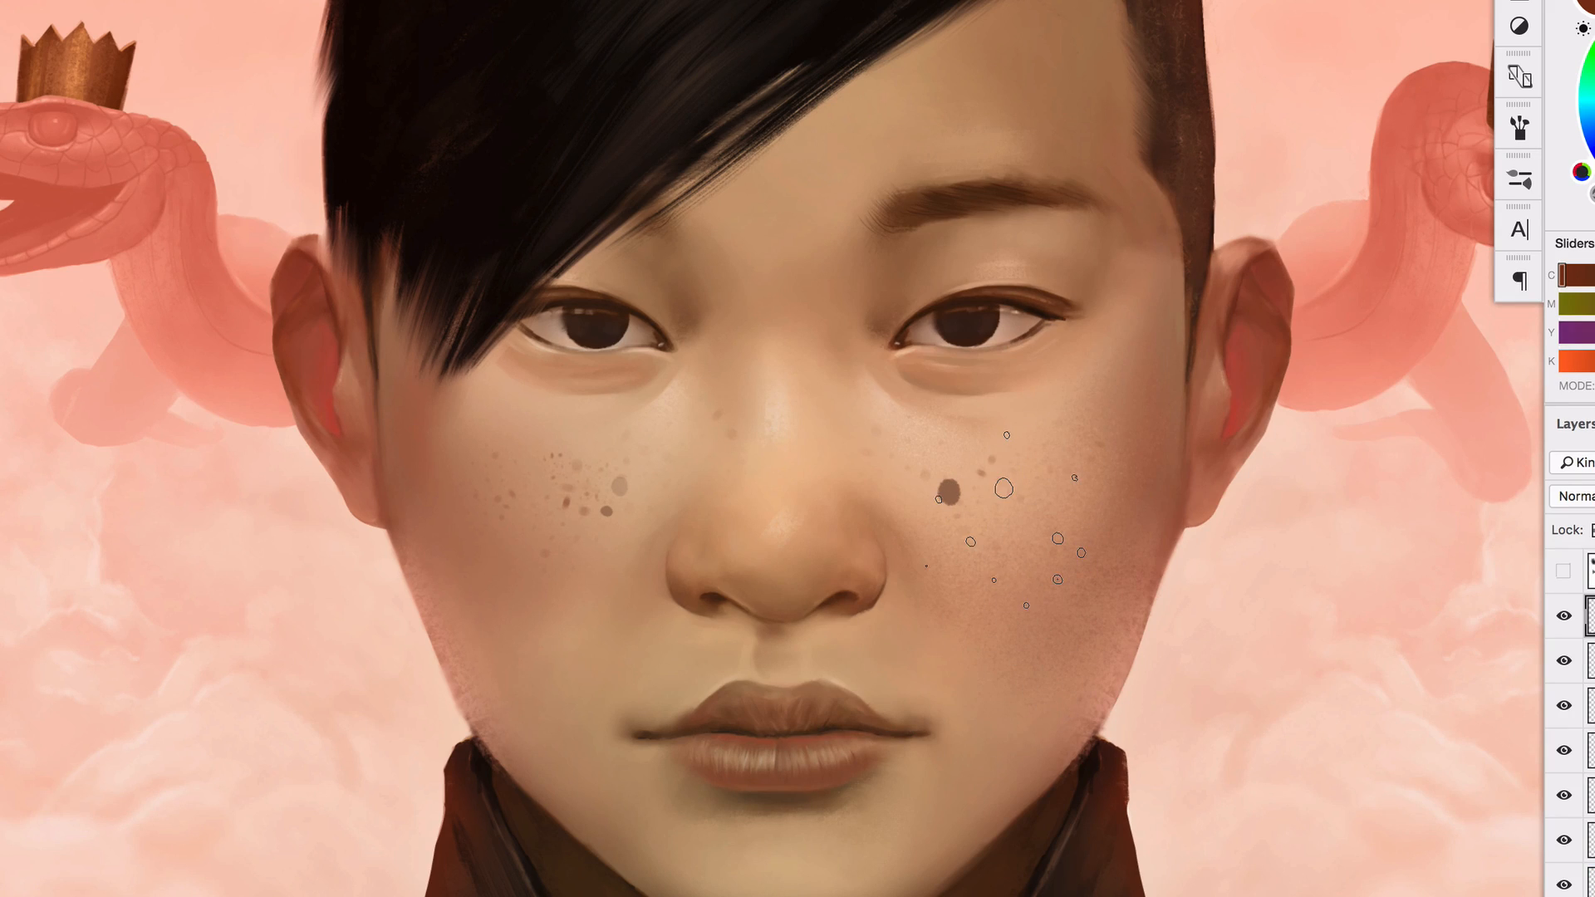
{"action": "left_click_drag", "start_coordinate": [858, 526], "coordinate": [828, 525]}
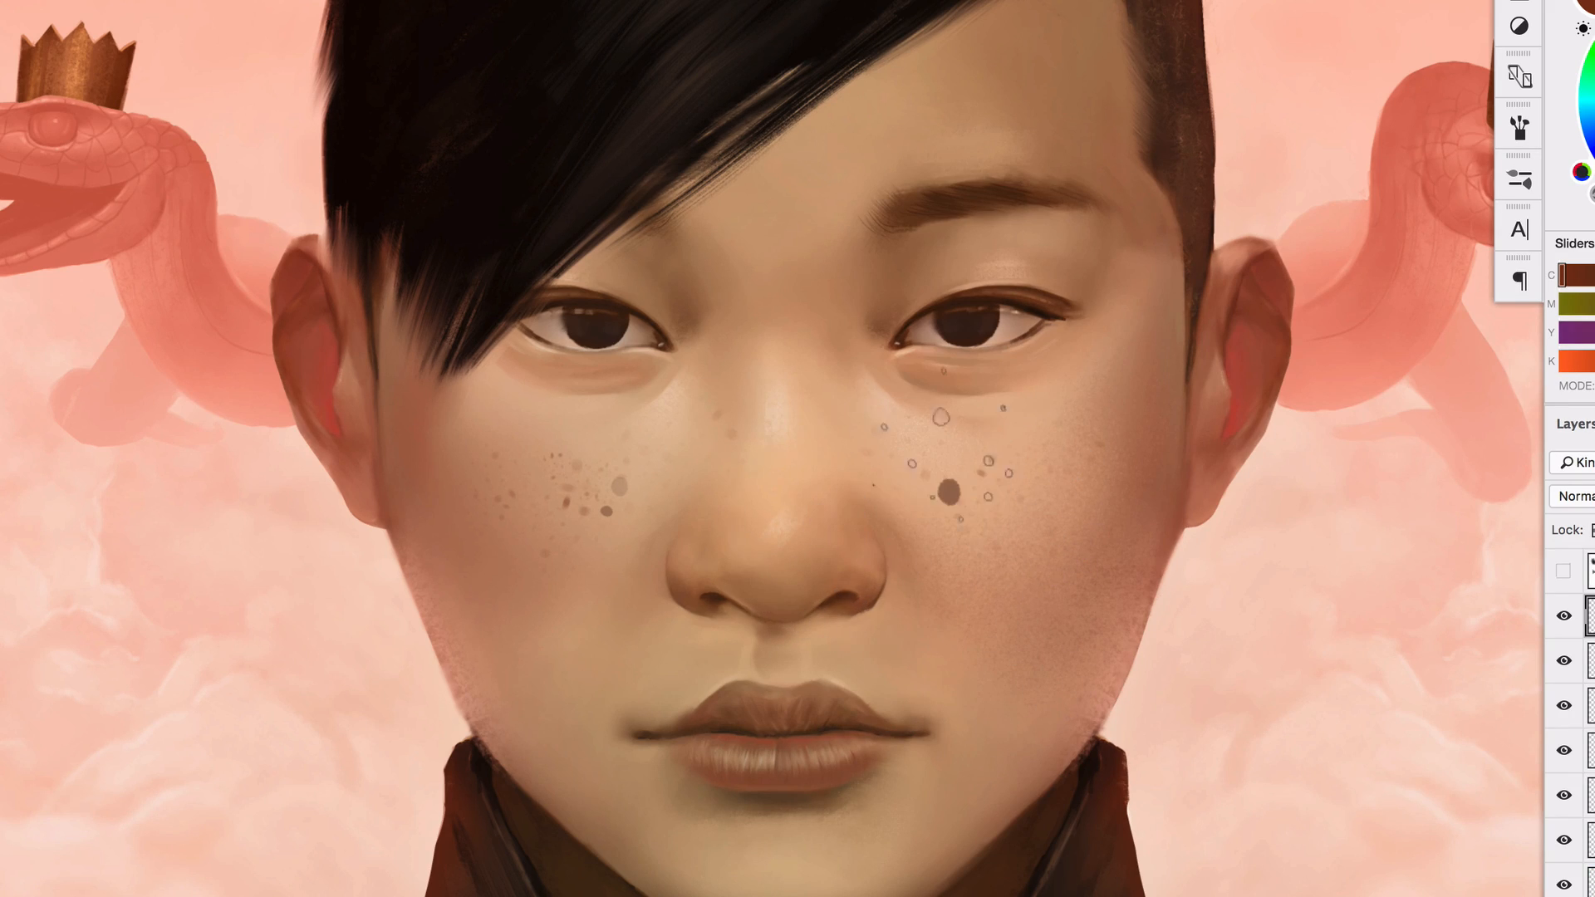
{"action": "left_click", "coordinate": [1142, 132], "text": "alt"}
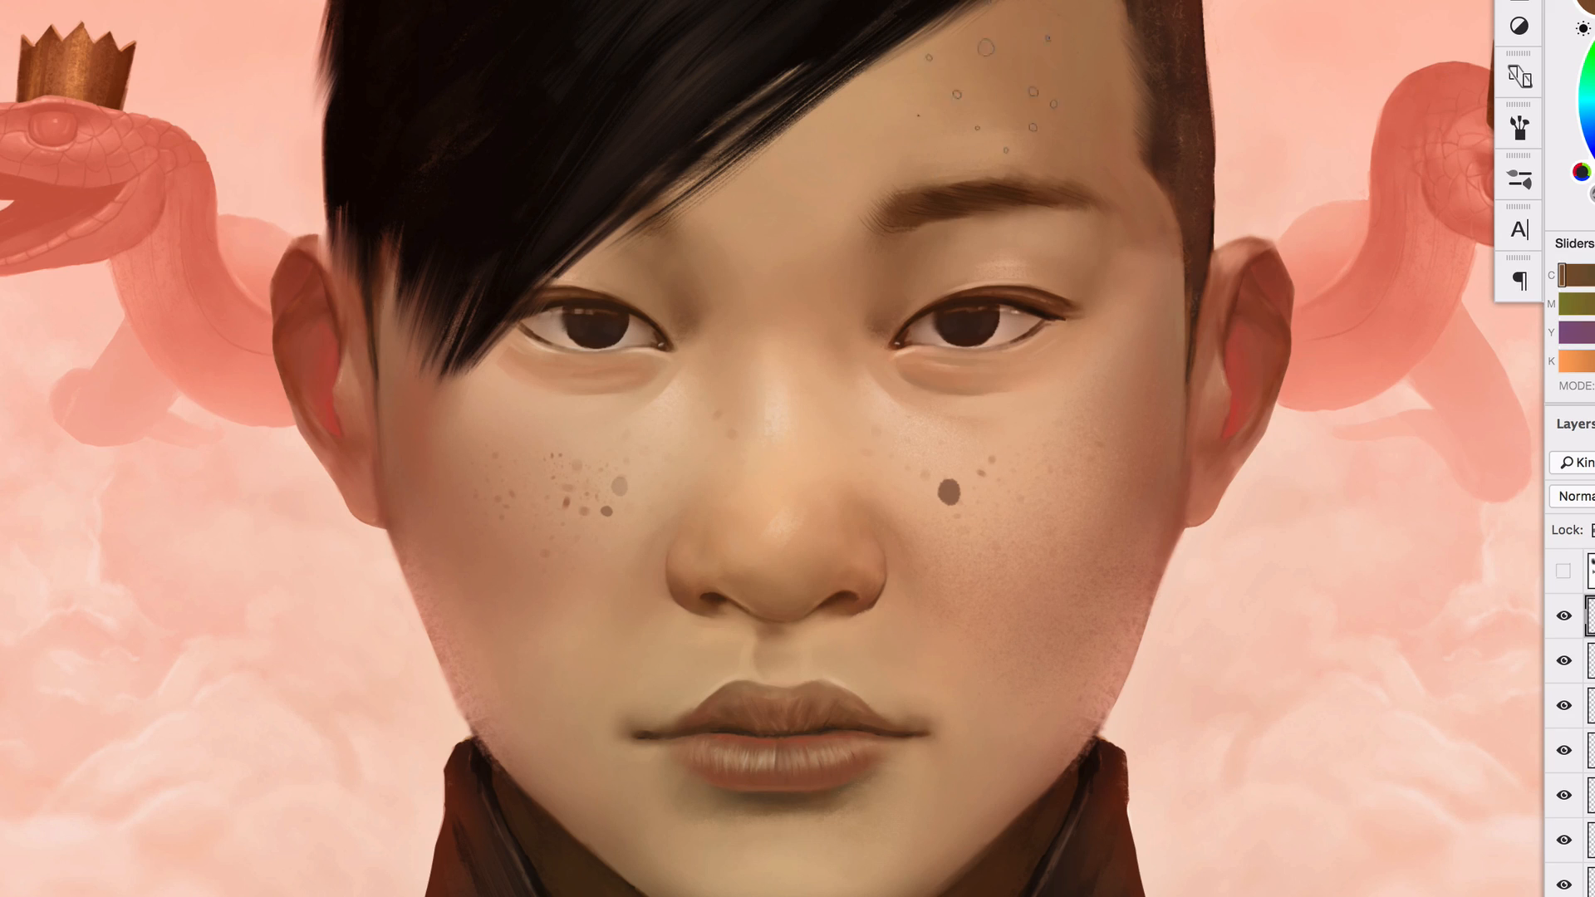
{"action": "mouse_move", "coordinate": [986, 95]}
{"action": "left_mouse_down"}
{"action": "mouse_move", "coordinate": [1009, 91]}
{"action": "mouse_move", "coordinate": [773, 220]}
{"action": "mouse_move", "coordinate": [764, 390]}
{"action": "left_mouse_up"}
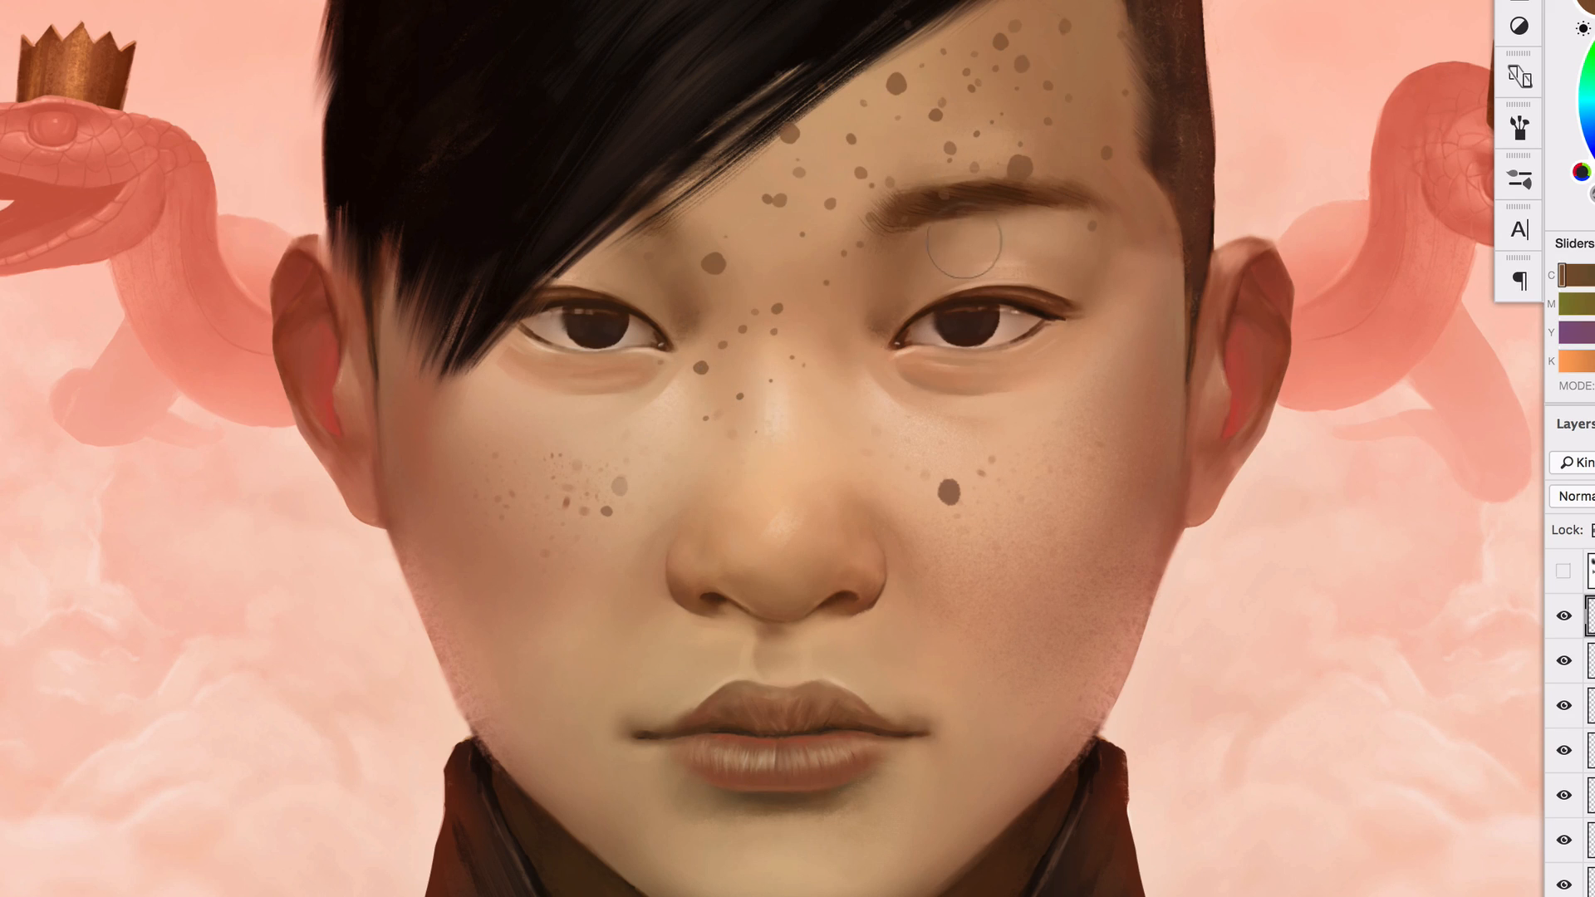
Fade the forehead and nose spots with a soft eraser and add finer spots on the forehead at 246 px
{"action": "left_click_drag", "start_coordinate": [964, 240], "coordinate": [977, 243]}
{"action": "mouse_move", "coordinate": [1098, 181]}
{"action": "left_mouse_down"}
{"action": "mouse_move", "coordinate": [904, 266]}
{"action": "mouse_move", "coordinate": [688, 287]}
{"action": "mouse_move", "coordinate": [981, 0]}
{"action": "mouse_move", "coordinate": [751, 134]}
{"action": "mouse_move", "coordinate": [980, 8]}
{"action": "mouse_move", "coordinate": [907, 249]}
{"action": "mouse_move", "coordinate": [728, 364]}
{"action": "left_mouse_up"}
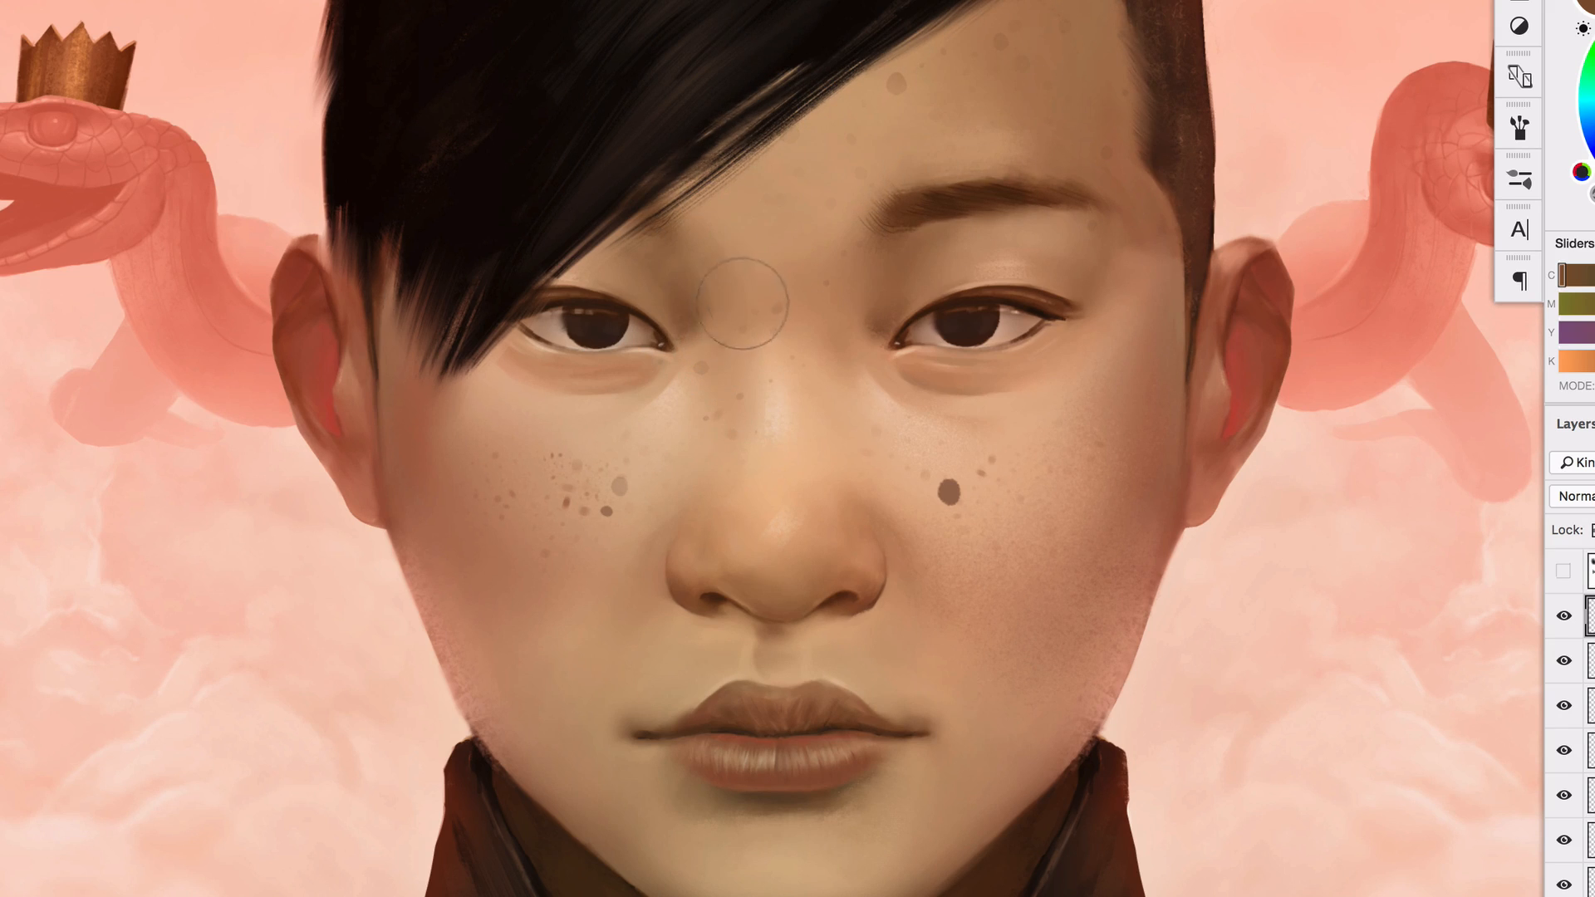
{"action": "mouse_move", "coordinate": [1027, 76]}
{"action": "left_mouse_down"}
{"action": "mouse_move", "coordinate": [971, 96]}
{"action": "mouse_move", "coordinate": [880, 90]}
{"action": "left_mouse_up"}
{"action": "left_click", "coordinate": [841, 143]}
Paint coarse reddish-brown mottling over the right-hand cheek with the 365 px brush and erase most of it along the lower cheek and jaw
{"action": "right_click", "coordinate": [1009, 159]}
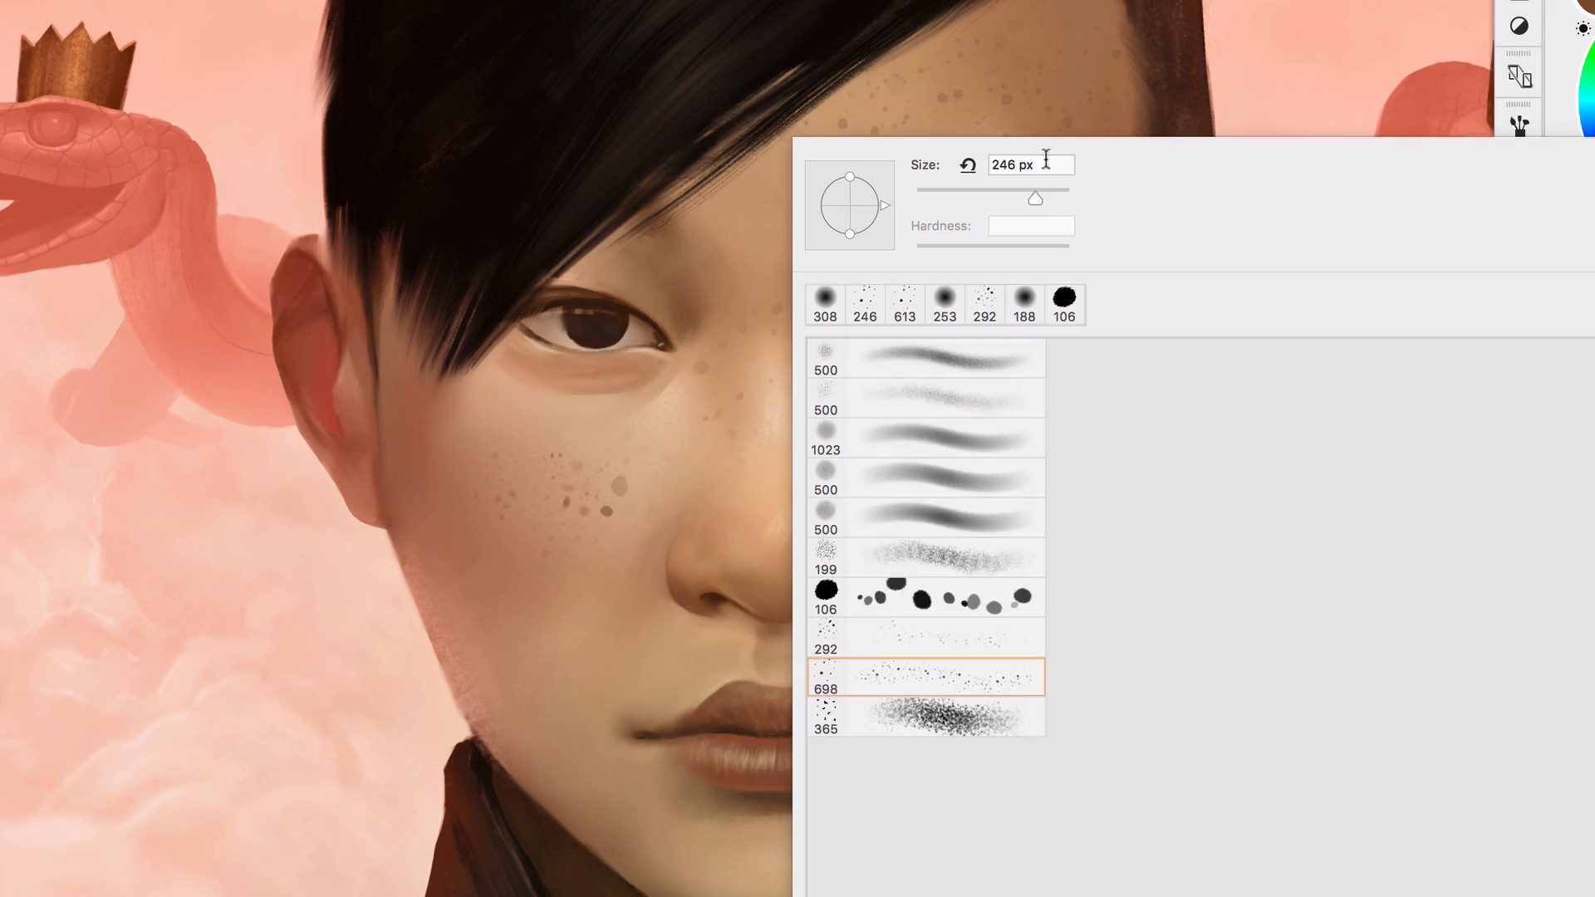
{"action": "double_click", "coordinate": [988, 716]}
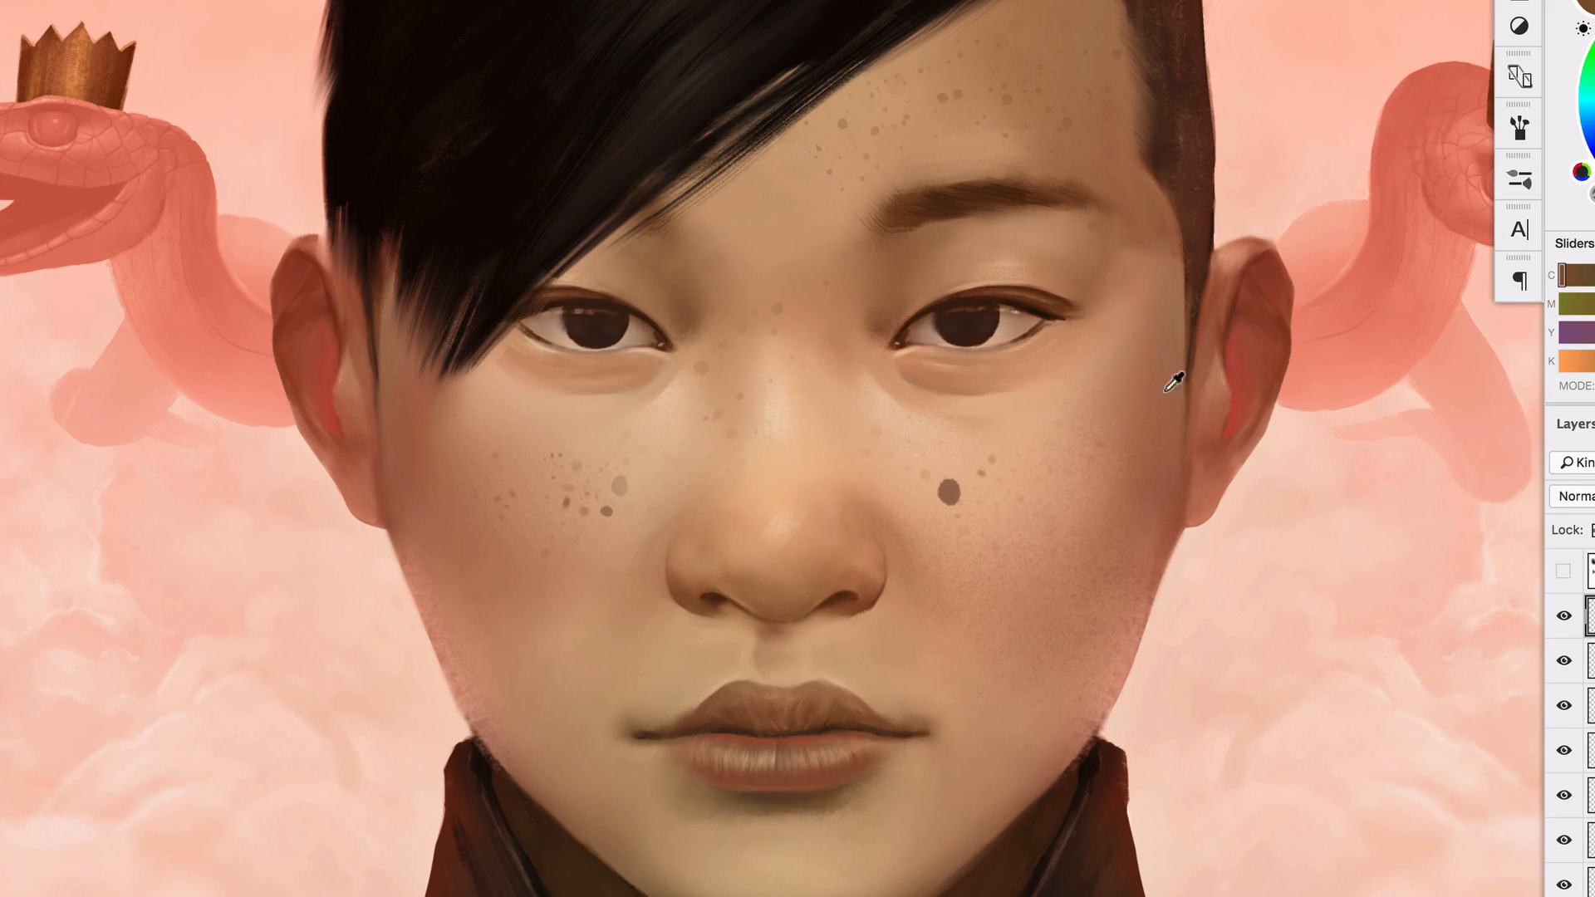
{"action": "left_click", "coordinate": [1157, 425], "text": "alt"}
{"action": "mouse_move", "coordinate": [1129, 505]}
{"action": "left_mouse_down"}
{"action": "mouse_move", "coordinate": [1101, 512]}
{"action": "mouse_move", "coordinate": [1106, 525]}
{"action": "left_mouse_up"}
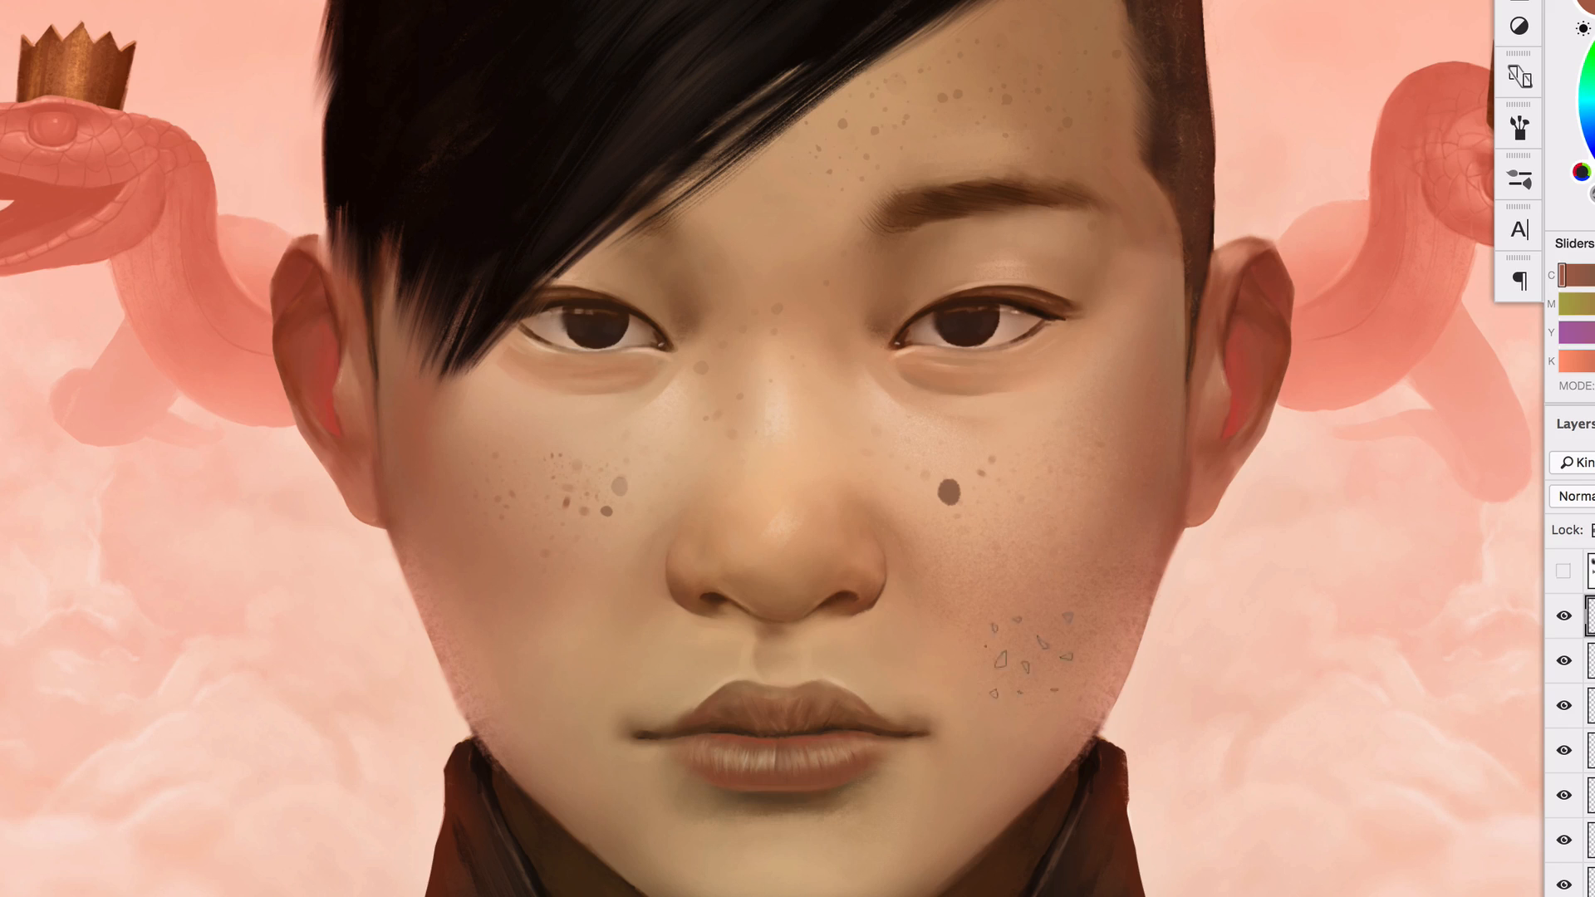
{"action": "left_click_drag", "start_coordinate": [1001, 661], "coordinate": [1072, 565]}
{"action": "left_click_drag", "start_coordinate": [1117, 465], "coordinate": [1068, 635]}
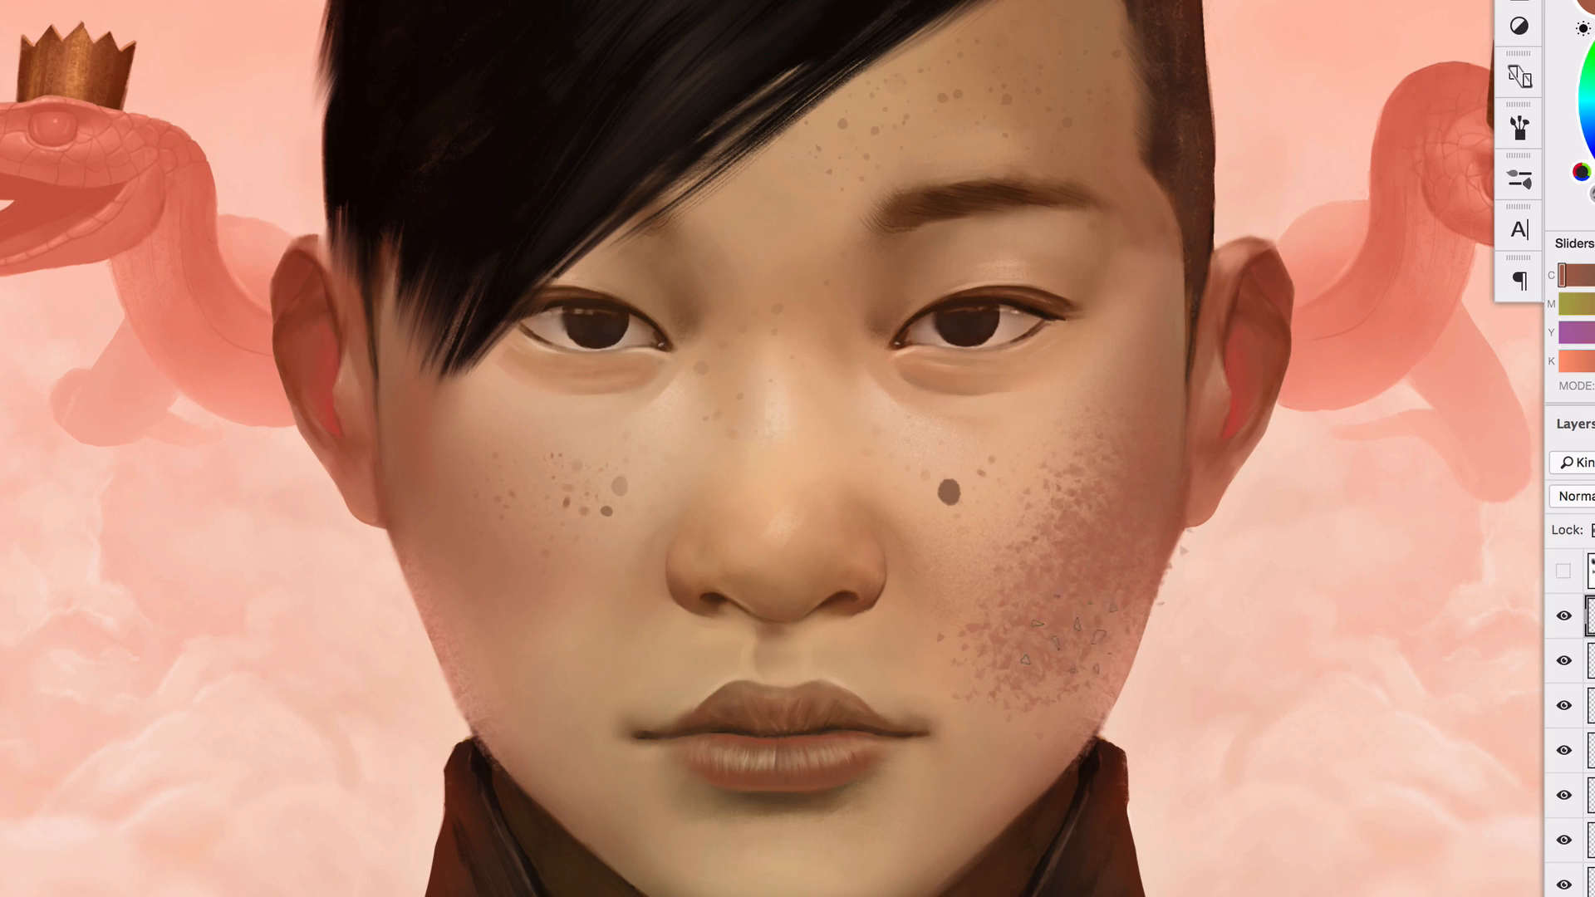
{"action": "key", "text": "e"}
{"action": "mouse_move", "coordinate": [1009, 498]}
{"action": "left_mouse_down"}
{"action": "mouse_move", "coordinate": [990, 624]}
{"action": "mouse_move", "coordinate": [1005, 667]}
{"action": "mouse_move", "coordinate": [1108, 610]}
{"action": "mouse_move", "coordinate": [1148, 549]}
{"action": "left_mouse_up"}
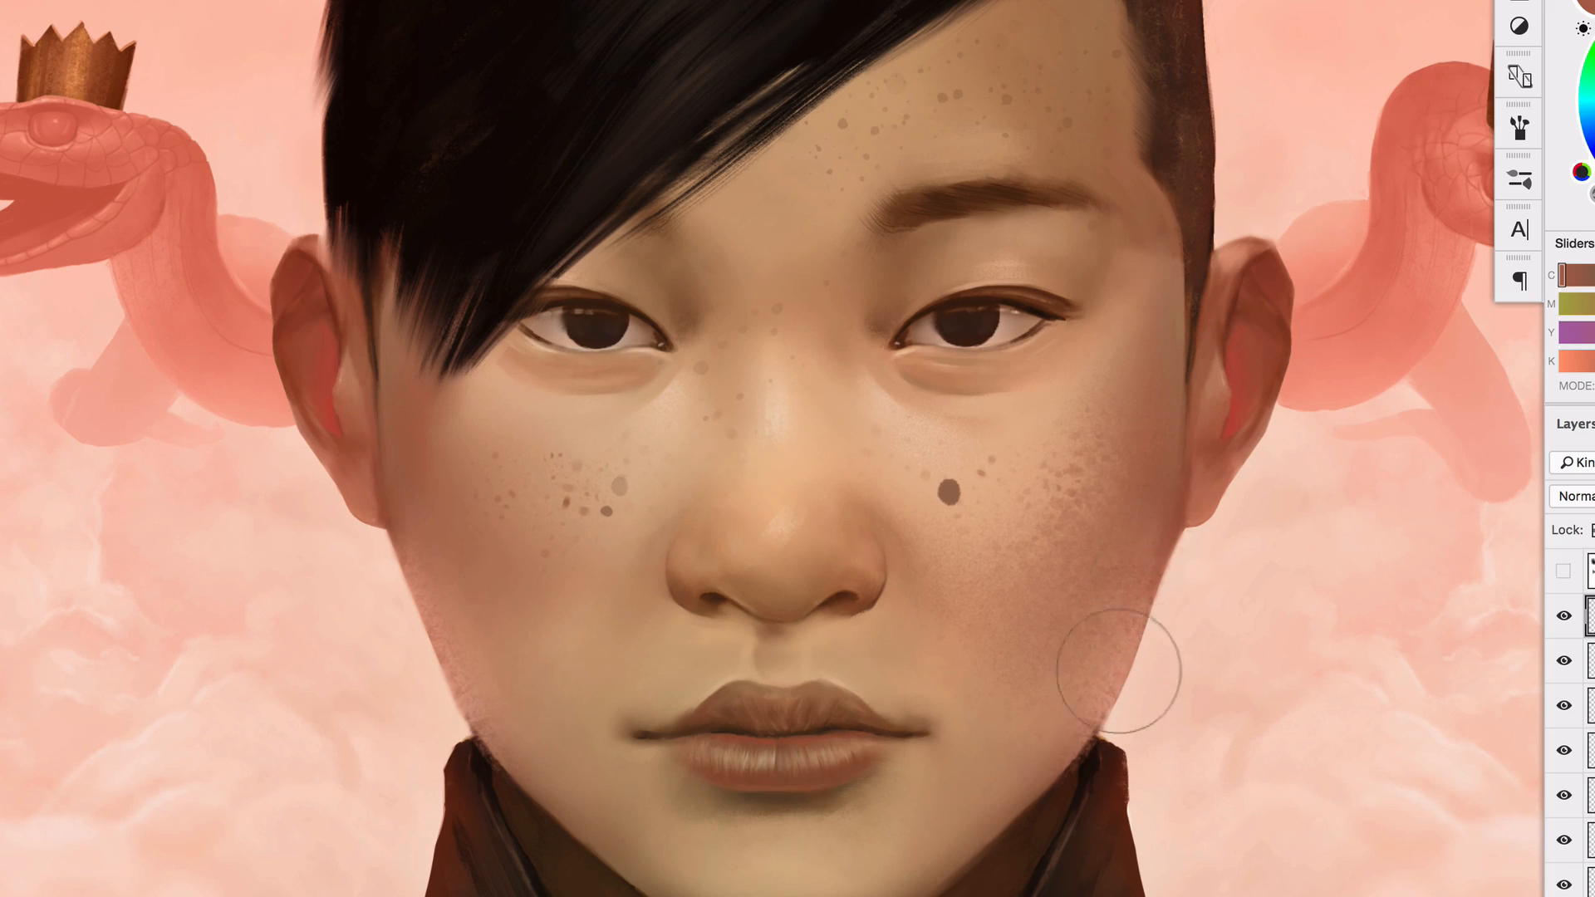
{"action": "key", "text": "z"}
{"action": "mouse_move", "coordinate": [1027, 592]}
{"action": "left_mouse_down"}
{"action": "mouse_move", "coordinate": [1058, 613]}
{"action": "mouse_move", "coordinate": [1042, 640]}
{"action": "left_mouse_up"}
{"action": "right_click", "coordinate": [1051, 548]}
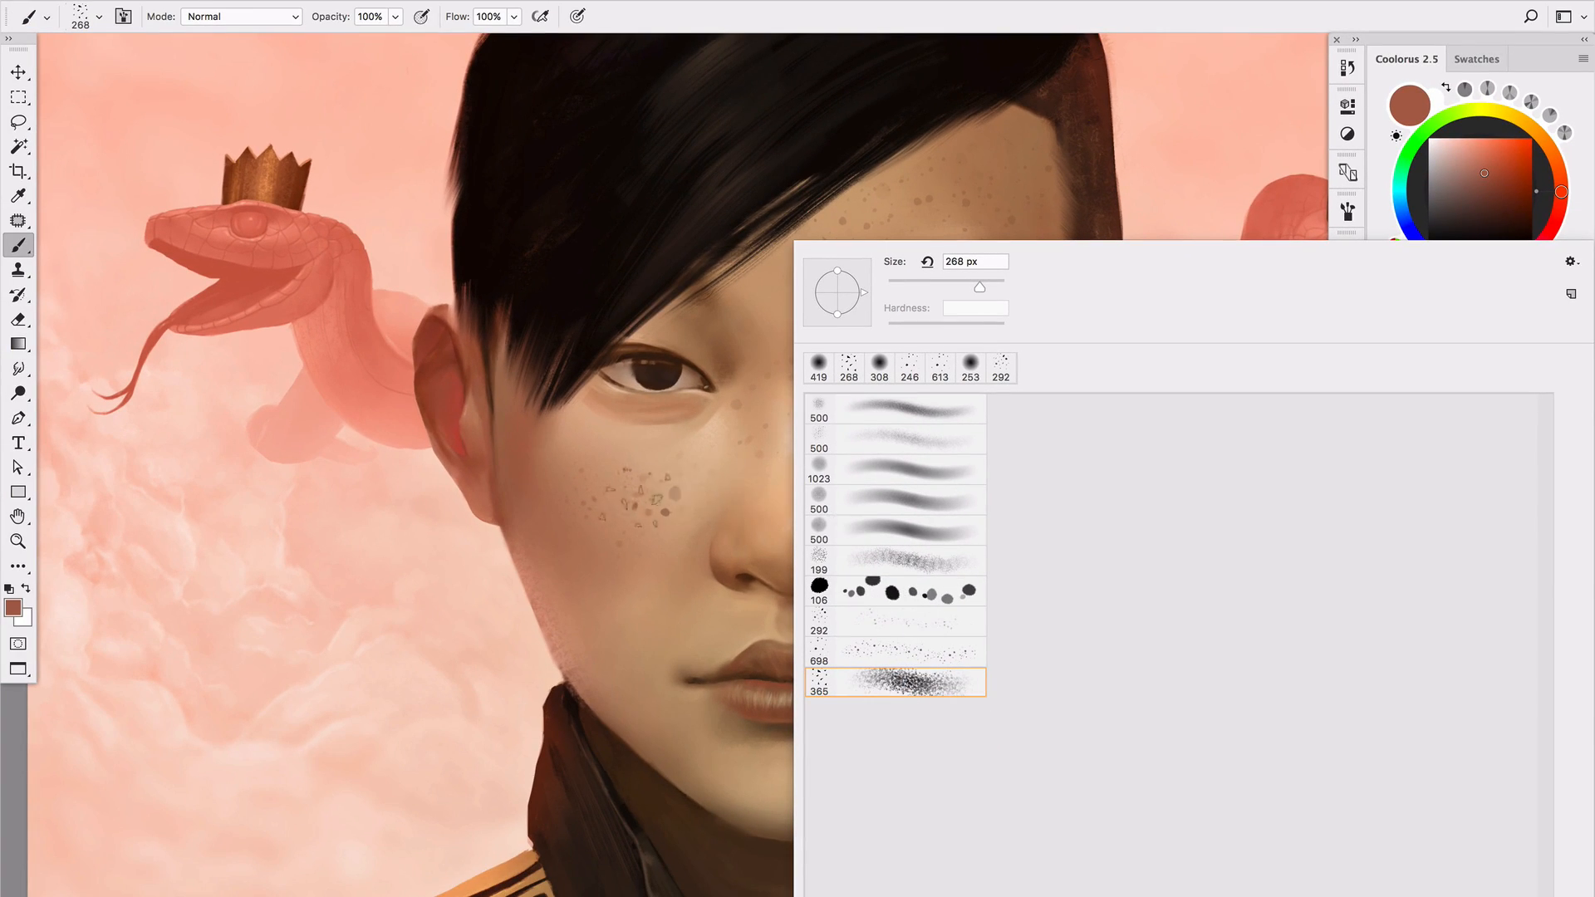
{"action": "left_click", "coordinate": [638, 498]}
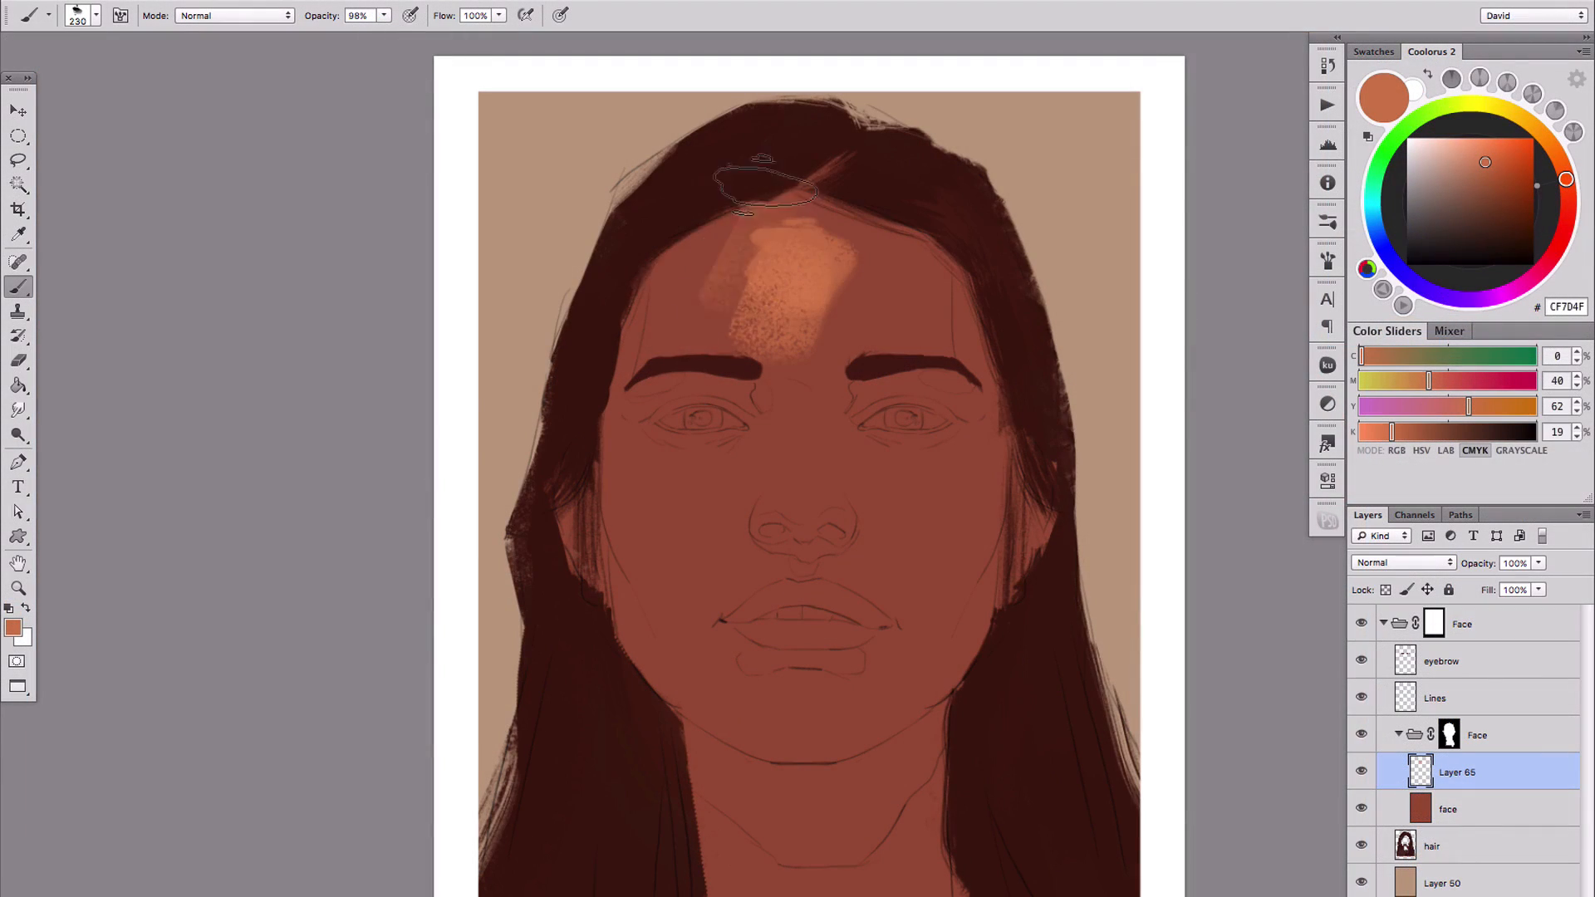
Paint lighter orange-brown skin tones over the forehead, cheeks and nose of the long-haired portrait on Layer 65 with the 115 px brush
{"action": "mouse_move", "coordinate": [706, 266]}
{"action": "left_mouse_down"}
{"action": "mouse_move", "coordinate": [877, 265]}
{"action": "mouse_move", "coordinate": [783, 239]}
{"action": "mouse_move", "coordinate": [801, 320]}
{"action": "left_mouse_up"}
{"action": "left_click_drag", "start_coordinate": [804, 331], "coordinate": [786, 332]}
{"action": "mouse_move", "coordinate": [640, 443]}
{"action": "left_mouse_down"}
{"action": "mouse_move", "coordinate": [688, 475]}
{"action": "mouse_move", "coordinate": [669, 480]}
{"action": "mouse_move", "coordinate": [750, 437]}
{"action": "left_mouse_up"}
{"action": "mouse_move", "coordinate": [930, 484]}
{"action": "left_mouse_down"}
{"action": "mouse_move", "coordinate": [955, 484]}
{"action": "mouse_move", "coordinate": [939, 459]}
{"action": "mouse_move", "coordinate": [901, 491]}
{"action": "mouse_move", "coordinate": [899, 516]}
{"action": "left_mouse_up"}
{"action": "left_click_drag", "start_coordinate": [710, 502], "coordinate": [699, 531]}
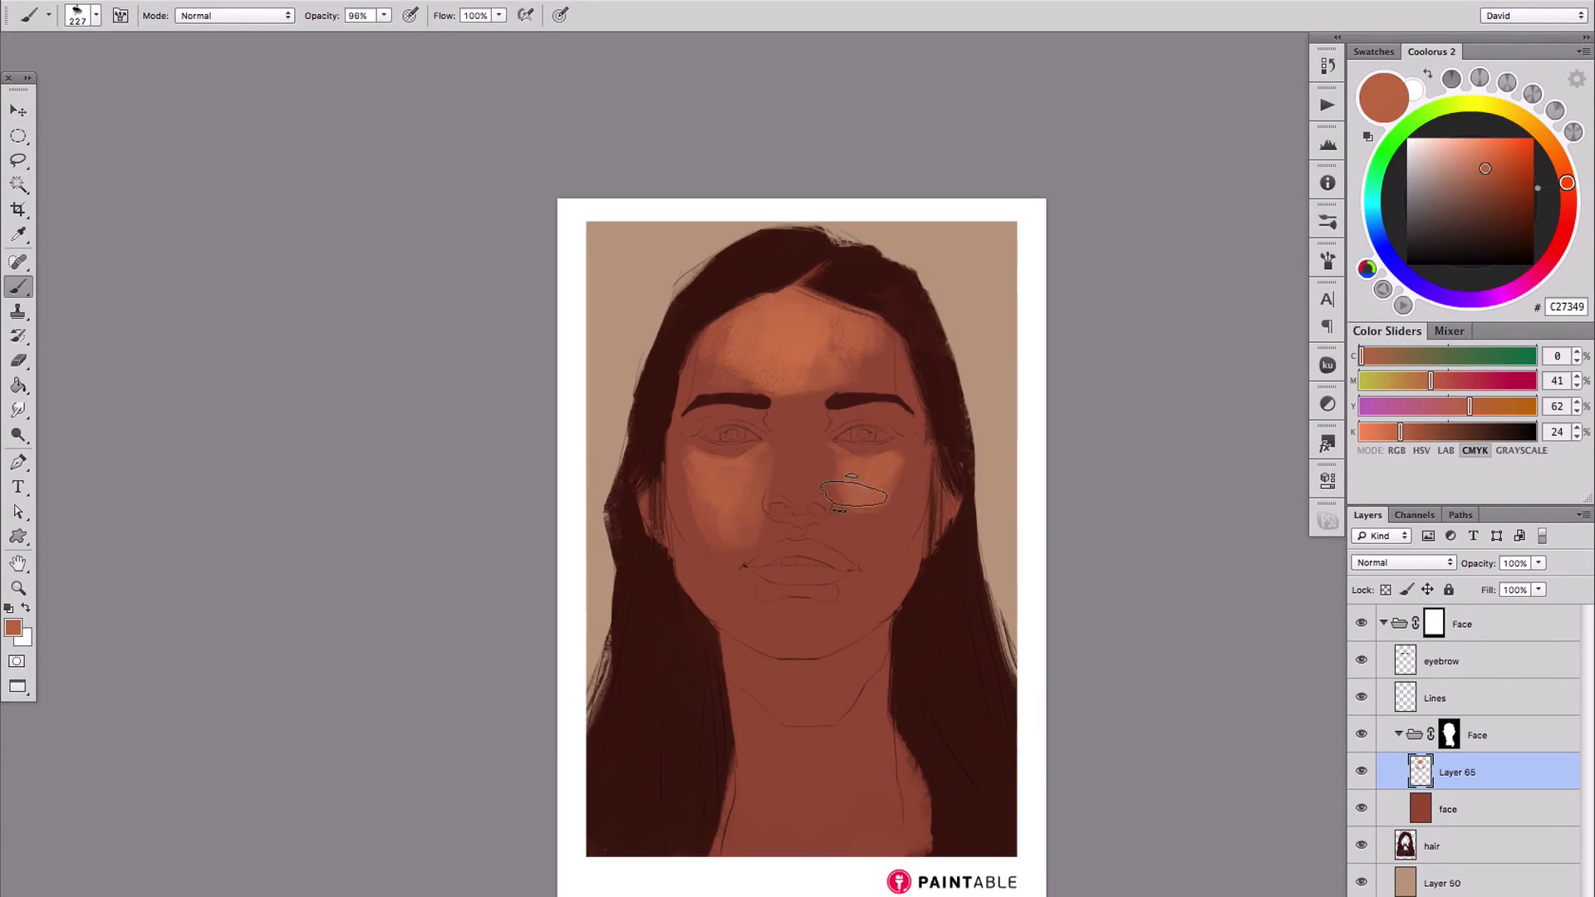
{"action": "left_click_drag", "start_coordinate": [830, 498], "coordinate": [840, 509]}
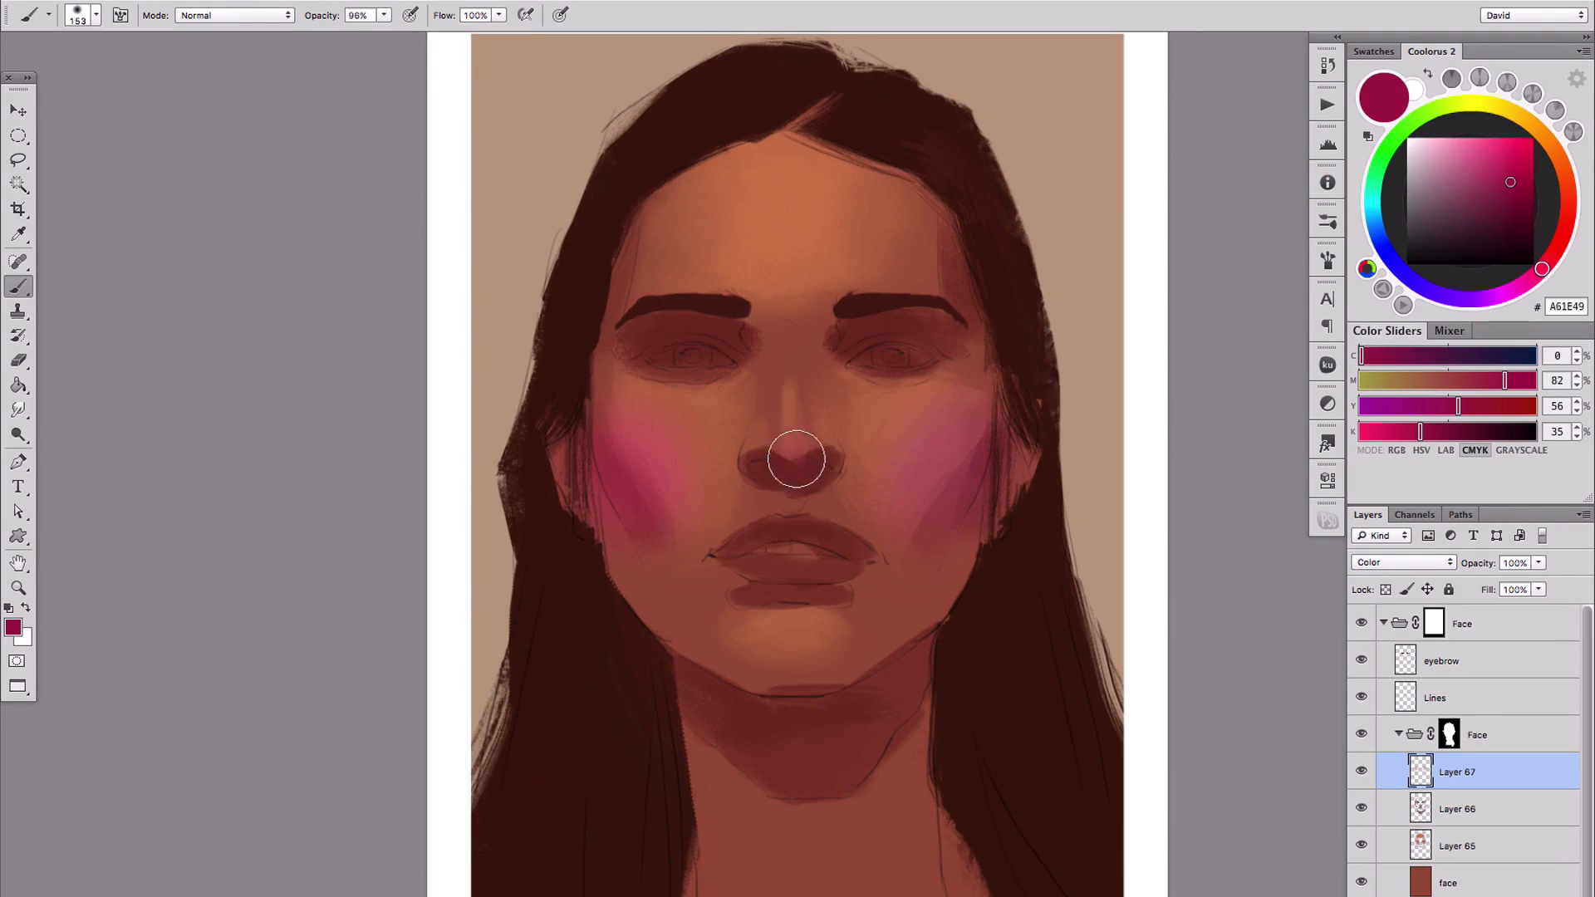
Lower the Color-mode blush layer's opacity to 19% and paint violet (511EA6) into the shadow under the chin
{"action": "key", "text": "ctrl+minus"}
{"action": "left_click_drag", "start_coordinate": [1484, 566], "coordinate": [1472, 565]}
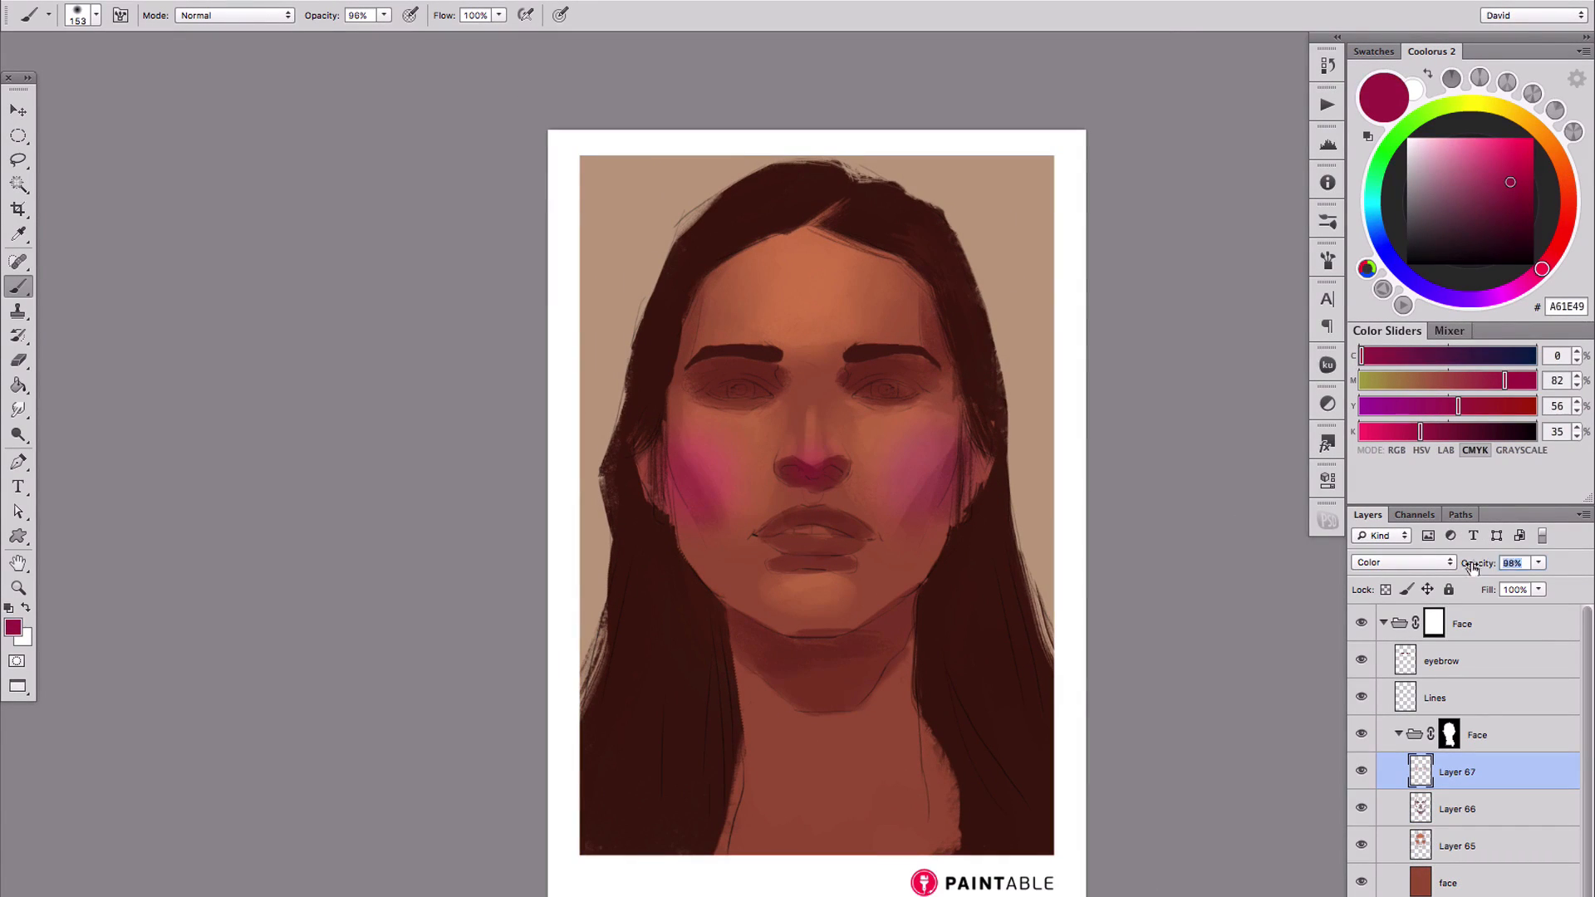
{"action": "left_click_drag", "start_coordinate": [1455, 300], "coordinate": [1436, 293]}
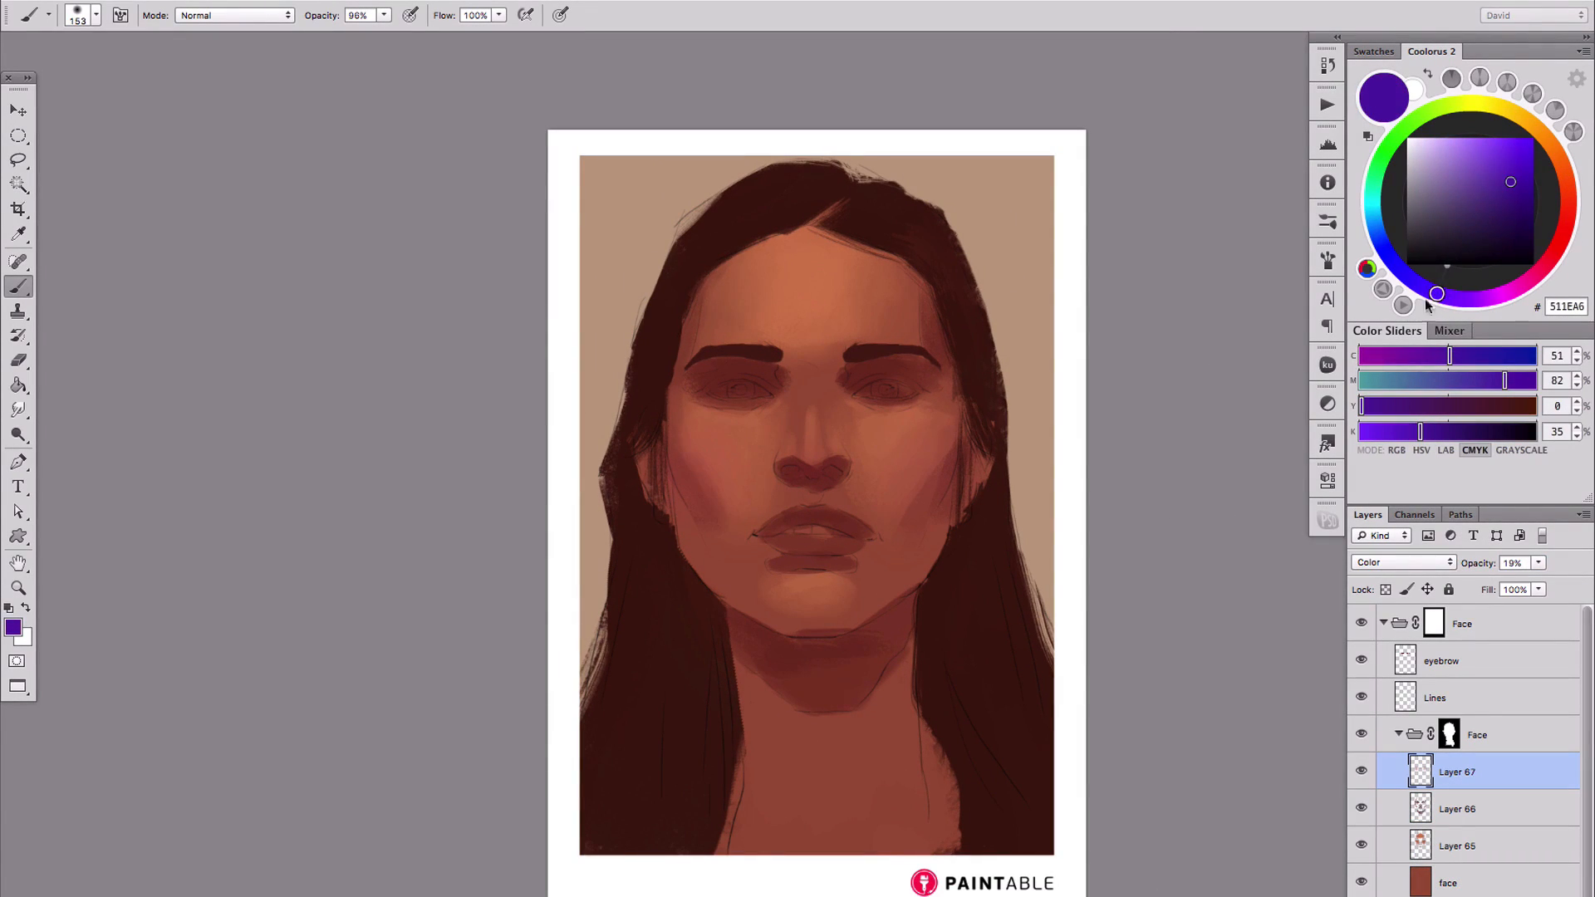
{"action": "left_click_drag", "start_coordinate": [797, 651], "coordinate": [851, 655]}
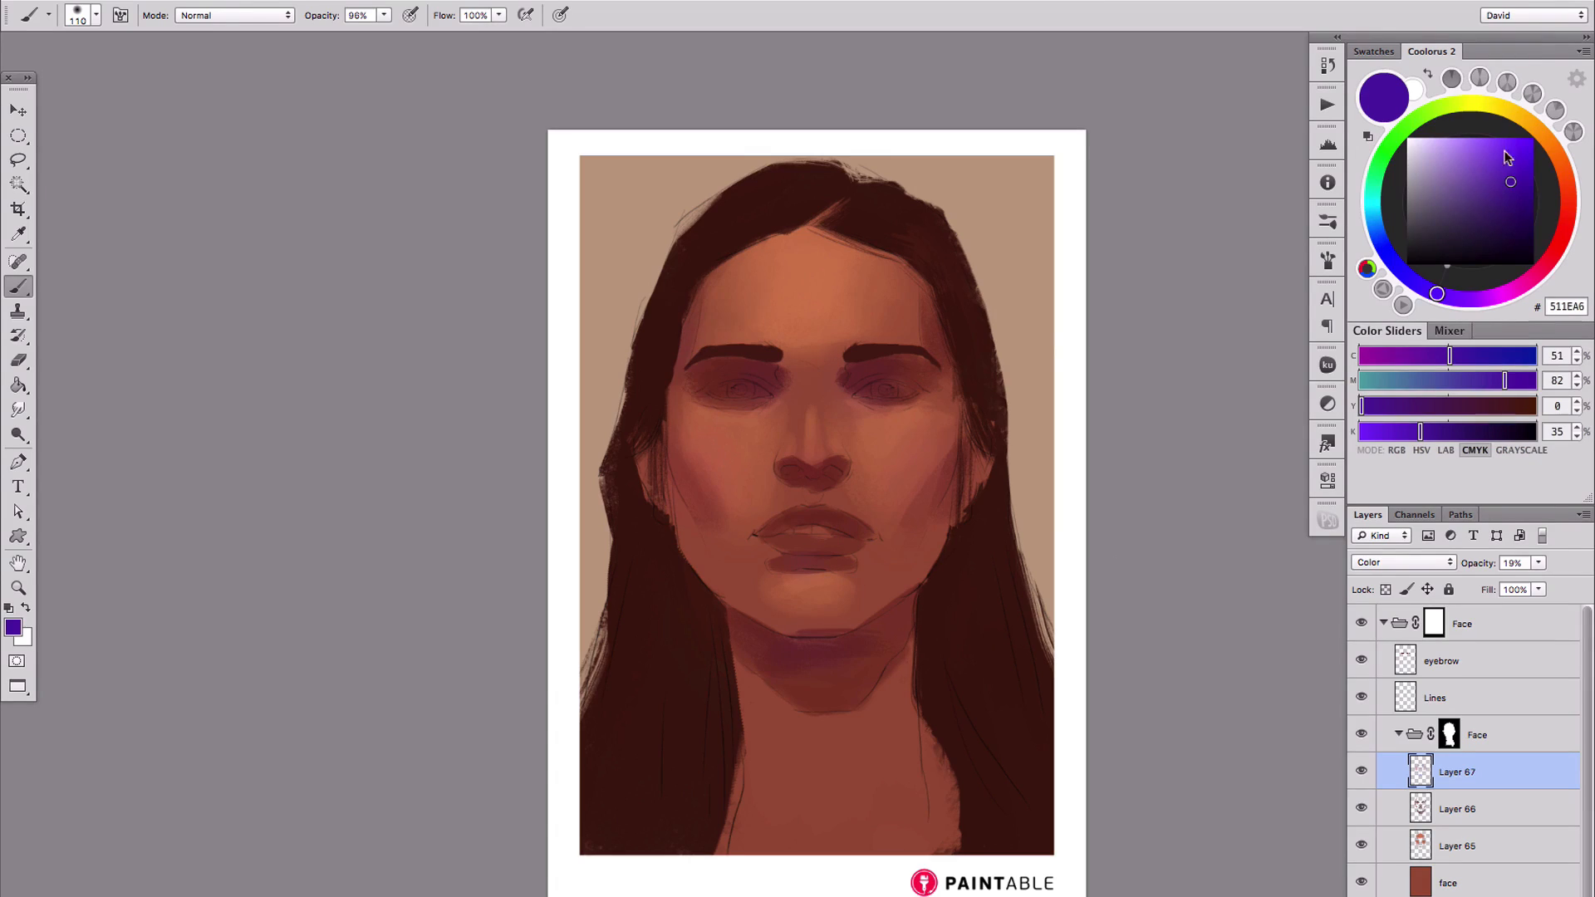
Switch to a warm orange hue and tint the area around the brow and the middle of the forehead
{"action": "left_click", "coordinate": [1528, 122]}
{"action": "left_click", "coordinate": [1503, 163]}
{"action": "left_click_drag", "start_coordinate": [834, 340], "coordinate": [890, 348]}
{"action": "left_click_drag", "start_coordinate": [830, 299], "coordinate": [822, 251]}
Mix an orange skin tone (CF824F), stroke it onto the nose, and shift the colour between lighter orange and redder hues
{"action": "key", "text": "ctrl+plus"}
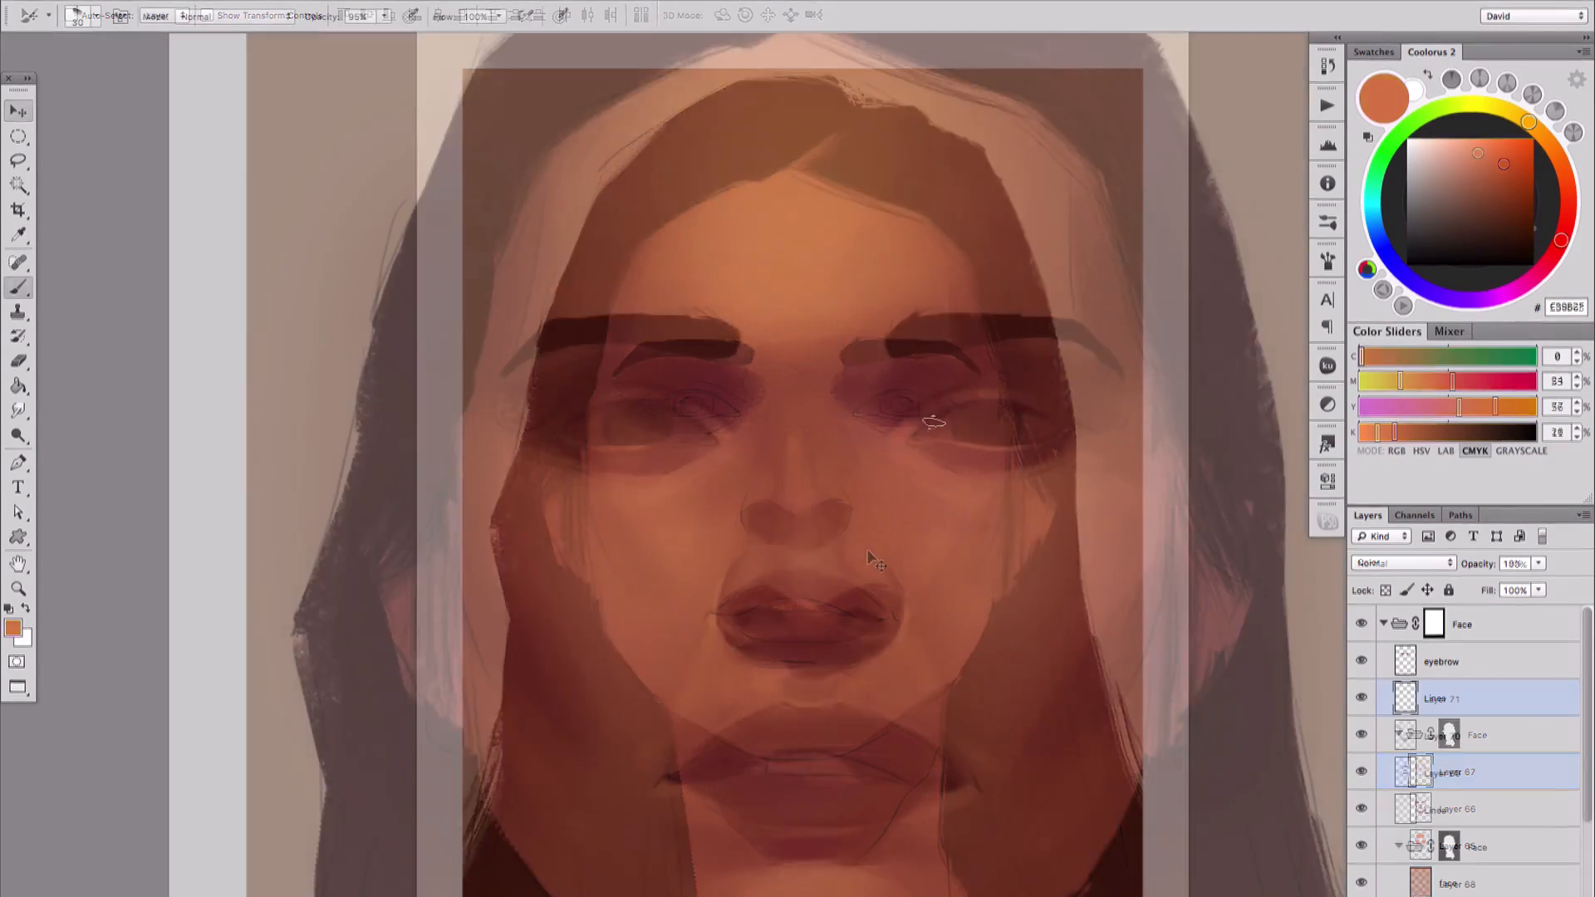
{"action": "scroll", "coordinate": [928, 450], "scroll_direction": "up", "scroll_amount": 1}
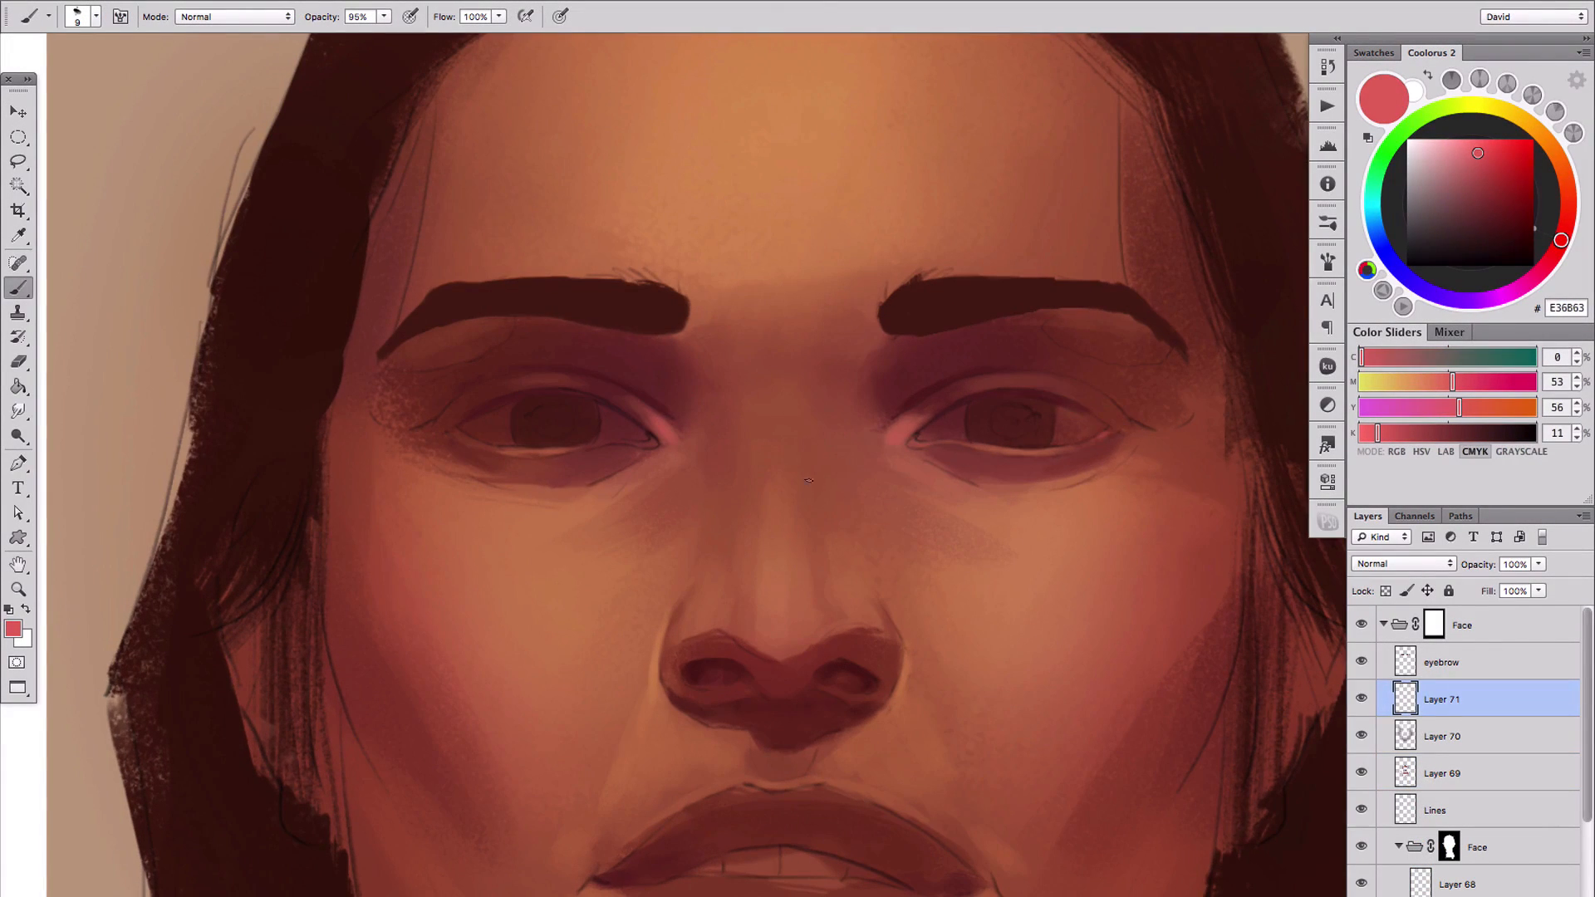
{"action": "scroll", "coordinate": [725, 448], "scroll_direction": "down", "scroll_amount": 3}
{"action": "left_click", "coordinate": [1485, 163]}
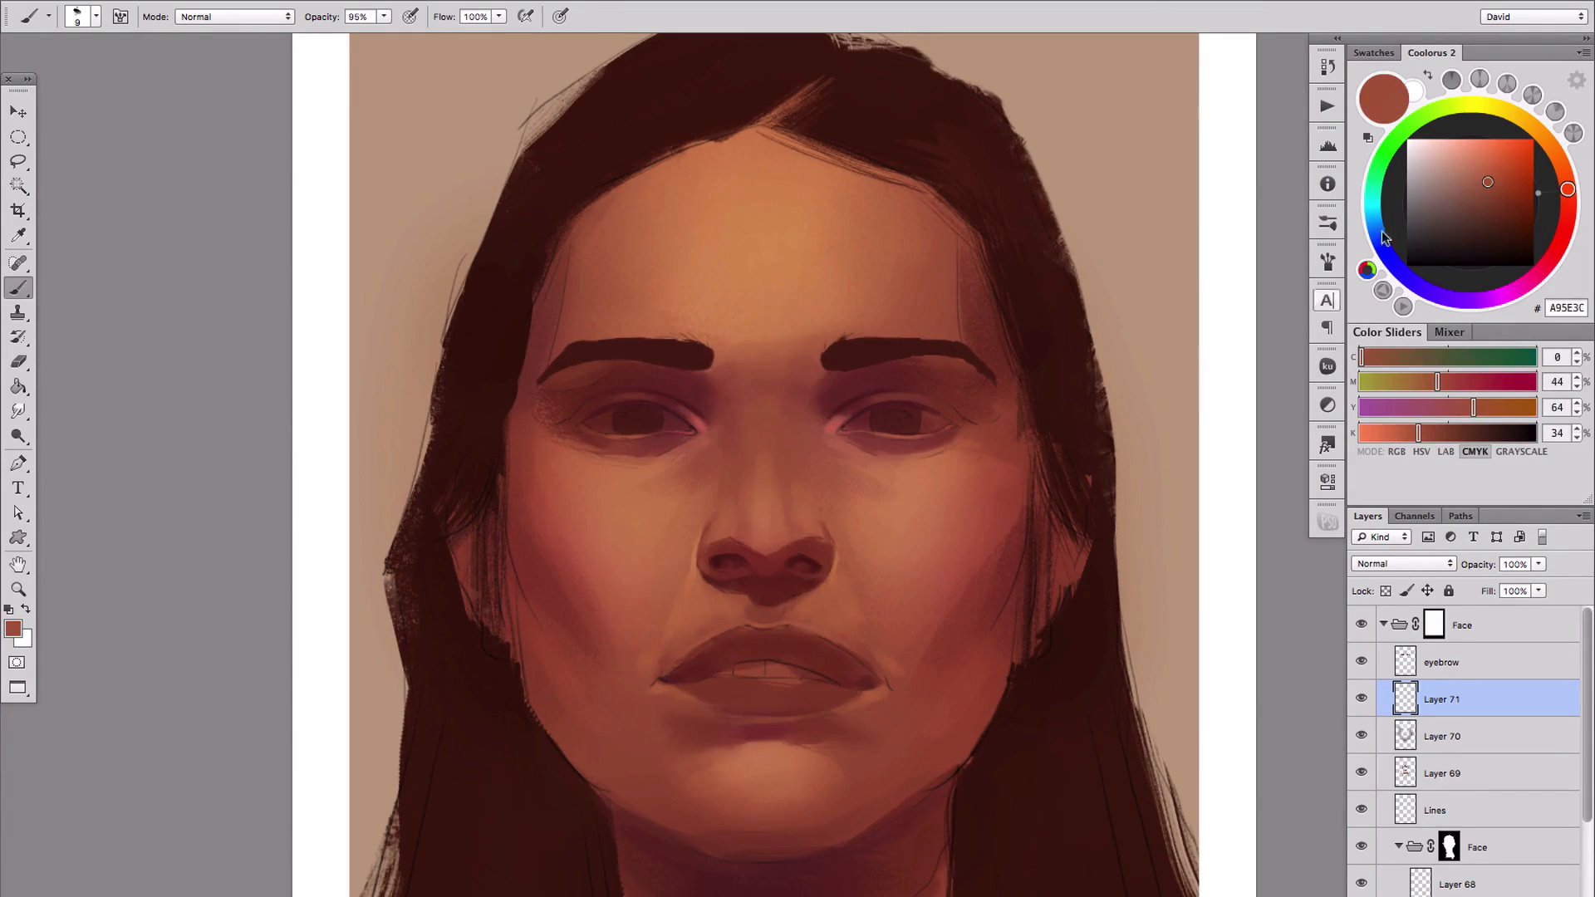
{"action": "left_click", "coordinate": [1564, 173]}
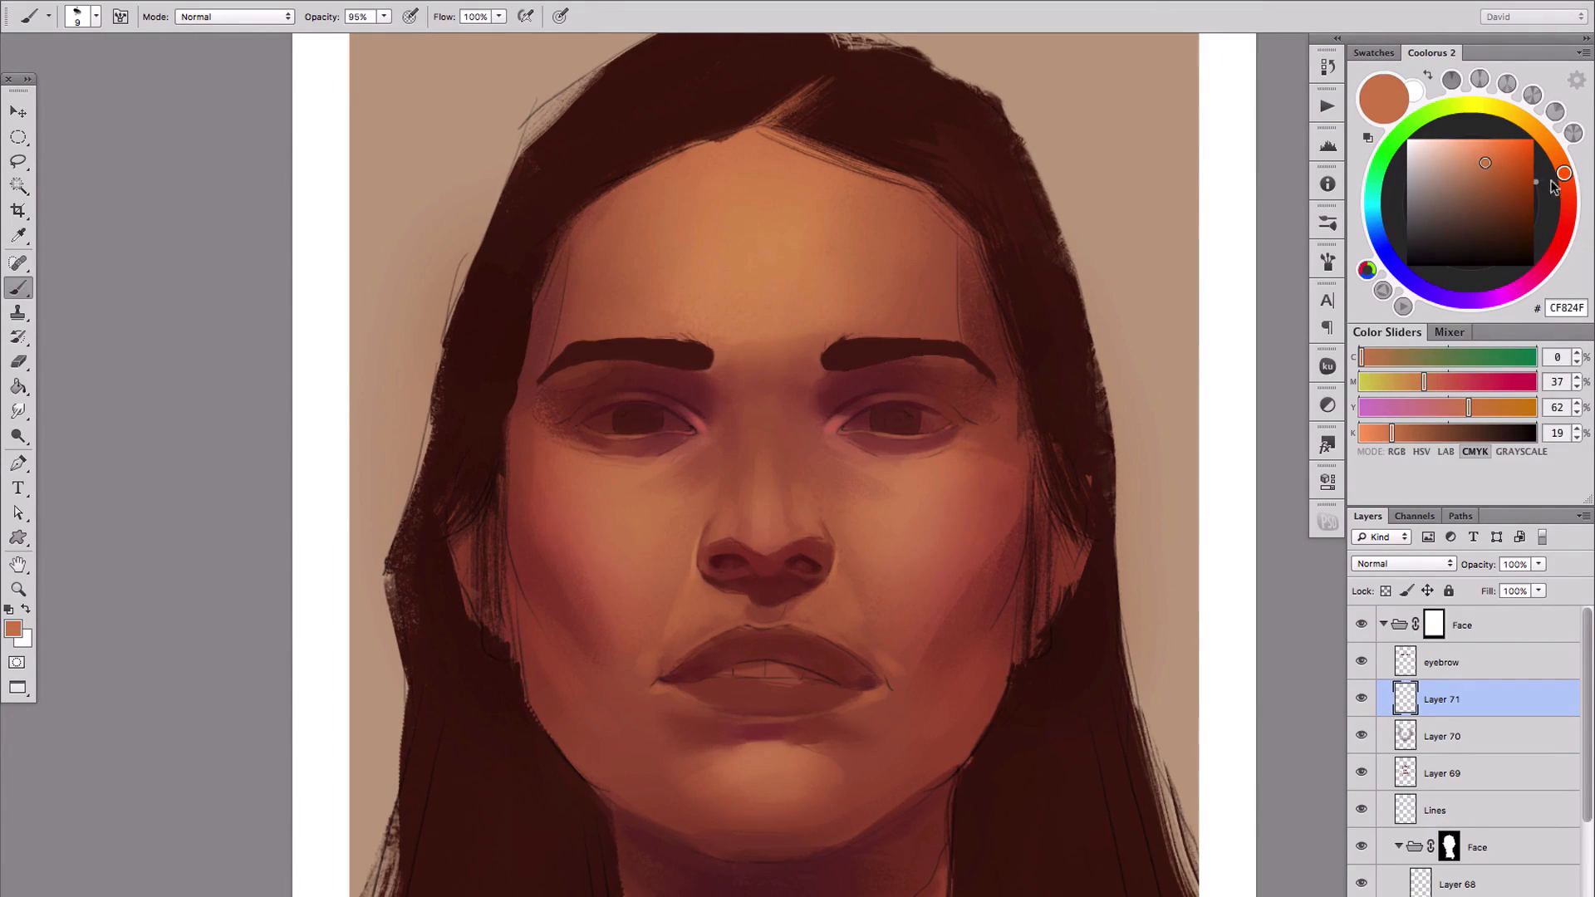
{"action": "scroll", "coordinate": [784, 625], "scroll_direction": "up", "scroll_amount": 1}
{"action": "mouse_move", "coordinate": [774, 497]}
{"action": "left_mouse_down"}
{"action": "mouse_move", "coordinate": [801, 497]}
{"action": "mouse_move", "coordinate": [765, 510]}
{"action": "left_mouse_up"}
{"action": "left_click", "coordinate": [1483, 148]}
{"action": "left_click", "coordinate": [1566, 220]}
{"action": "left_click", "coordinate": [1477, 160]}
{"action": "left_click", "coordinate": [1567, 195]}
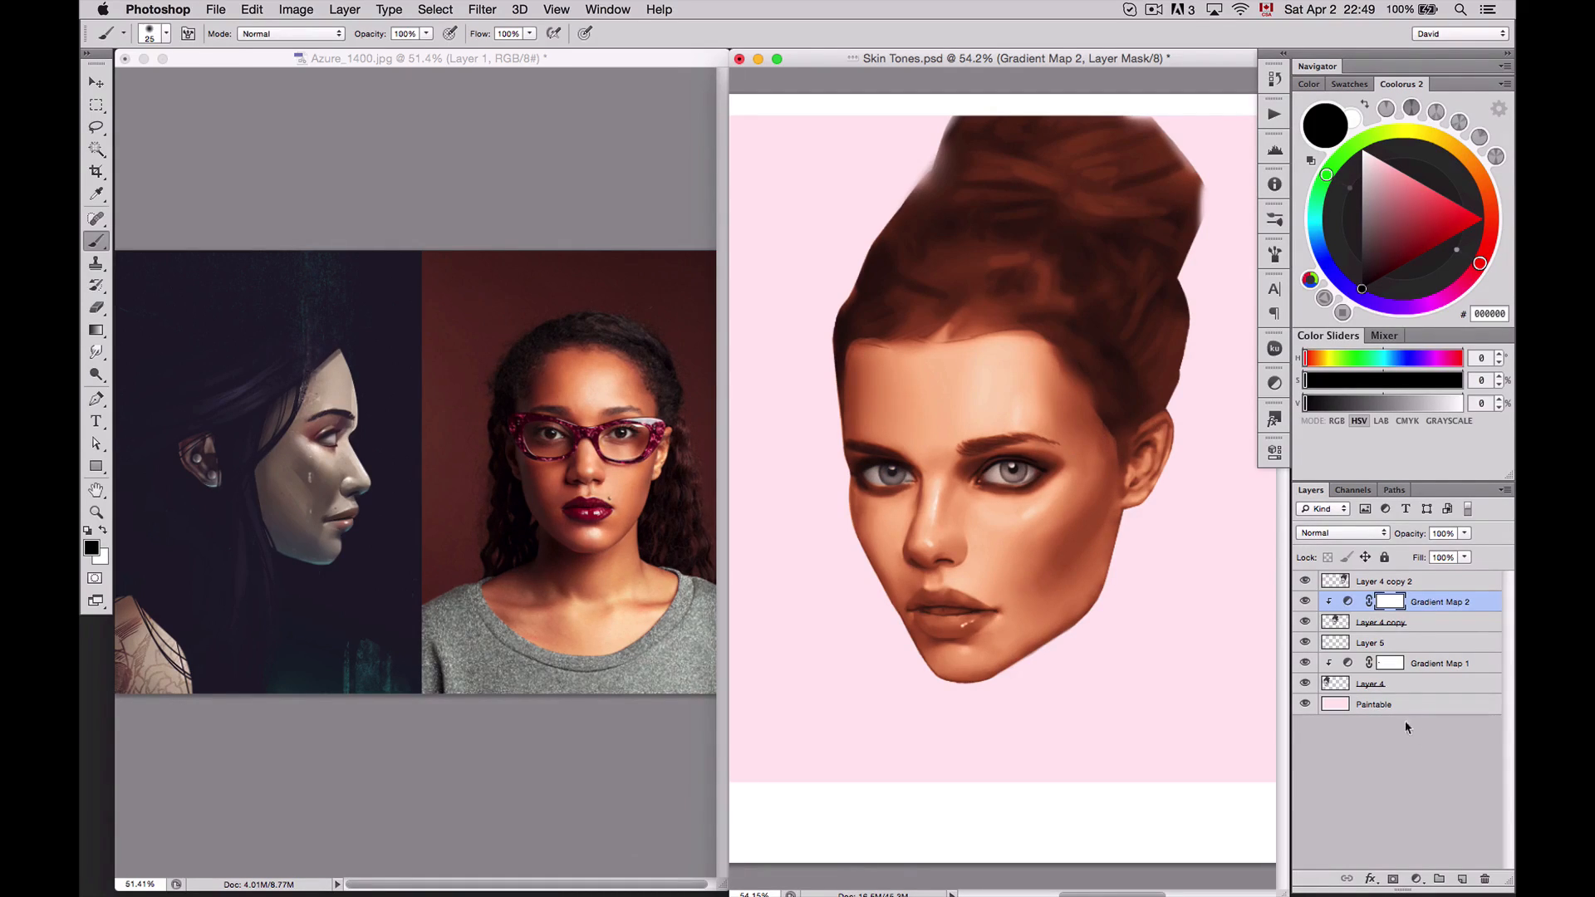
In Skin Tones.psd, add a Multiply layer above Gradient Map 2 and paint the lips dark red (9B0F00)
{"action": "left_click", "coordinate": [1459, 874]}
{"action": "left_click", "coordinate": [1341, 532]}
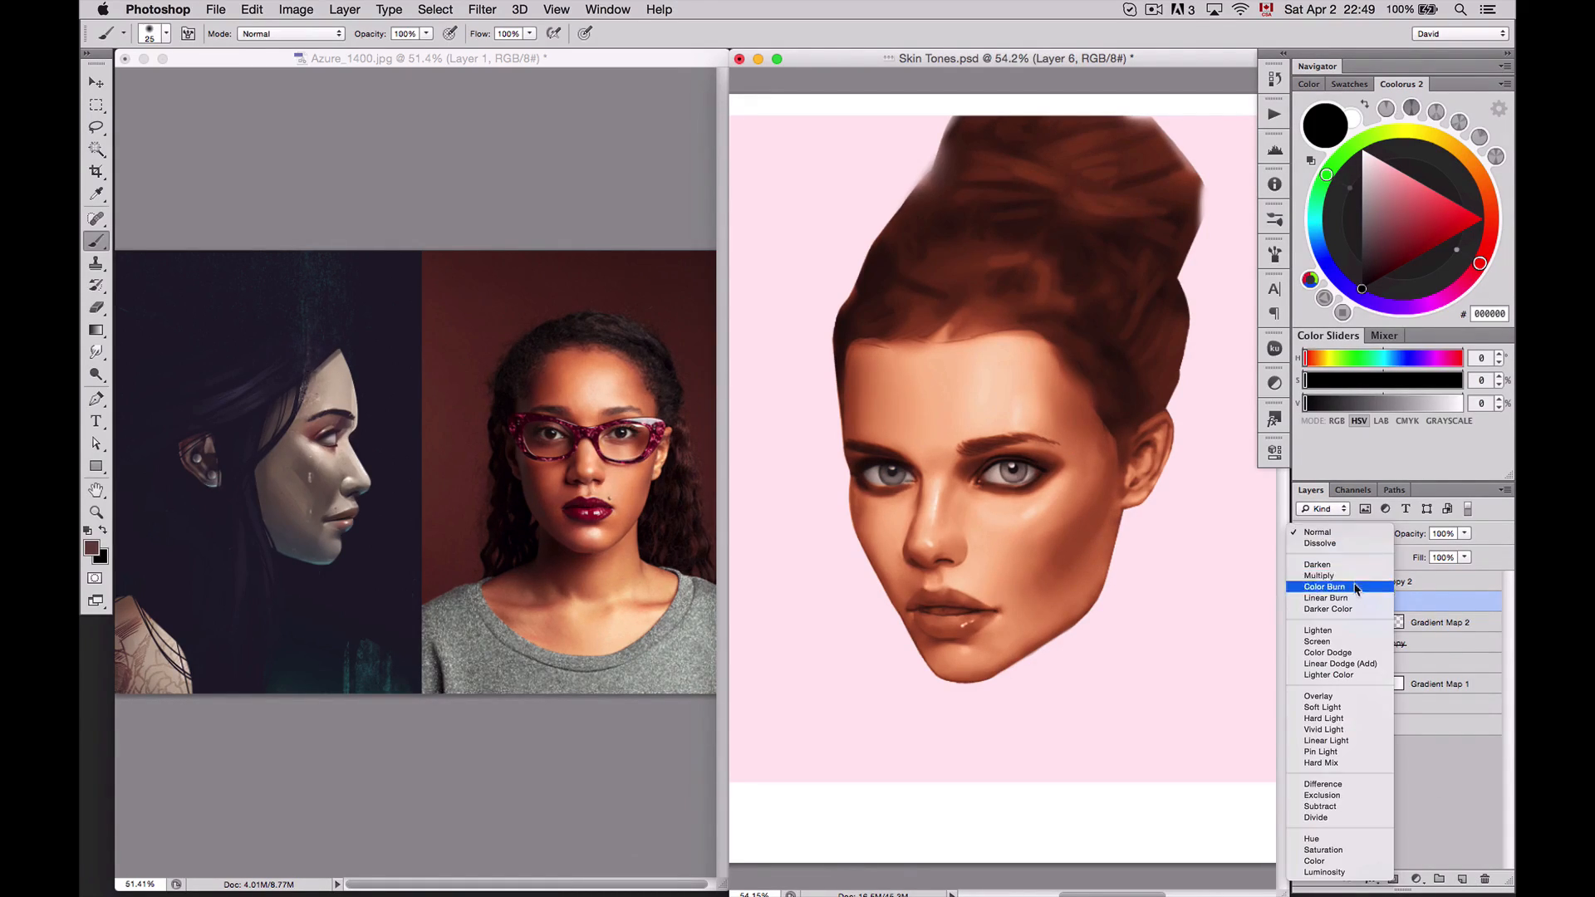
{"action": "left_click", "coordinate": [1360, 576]}
{"action": "left_click", "coordinate": [1489, 249]}
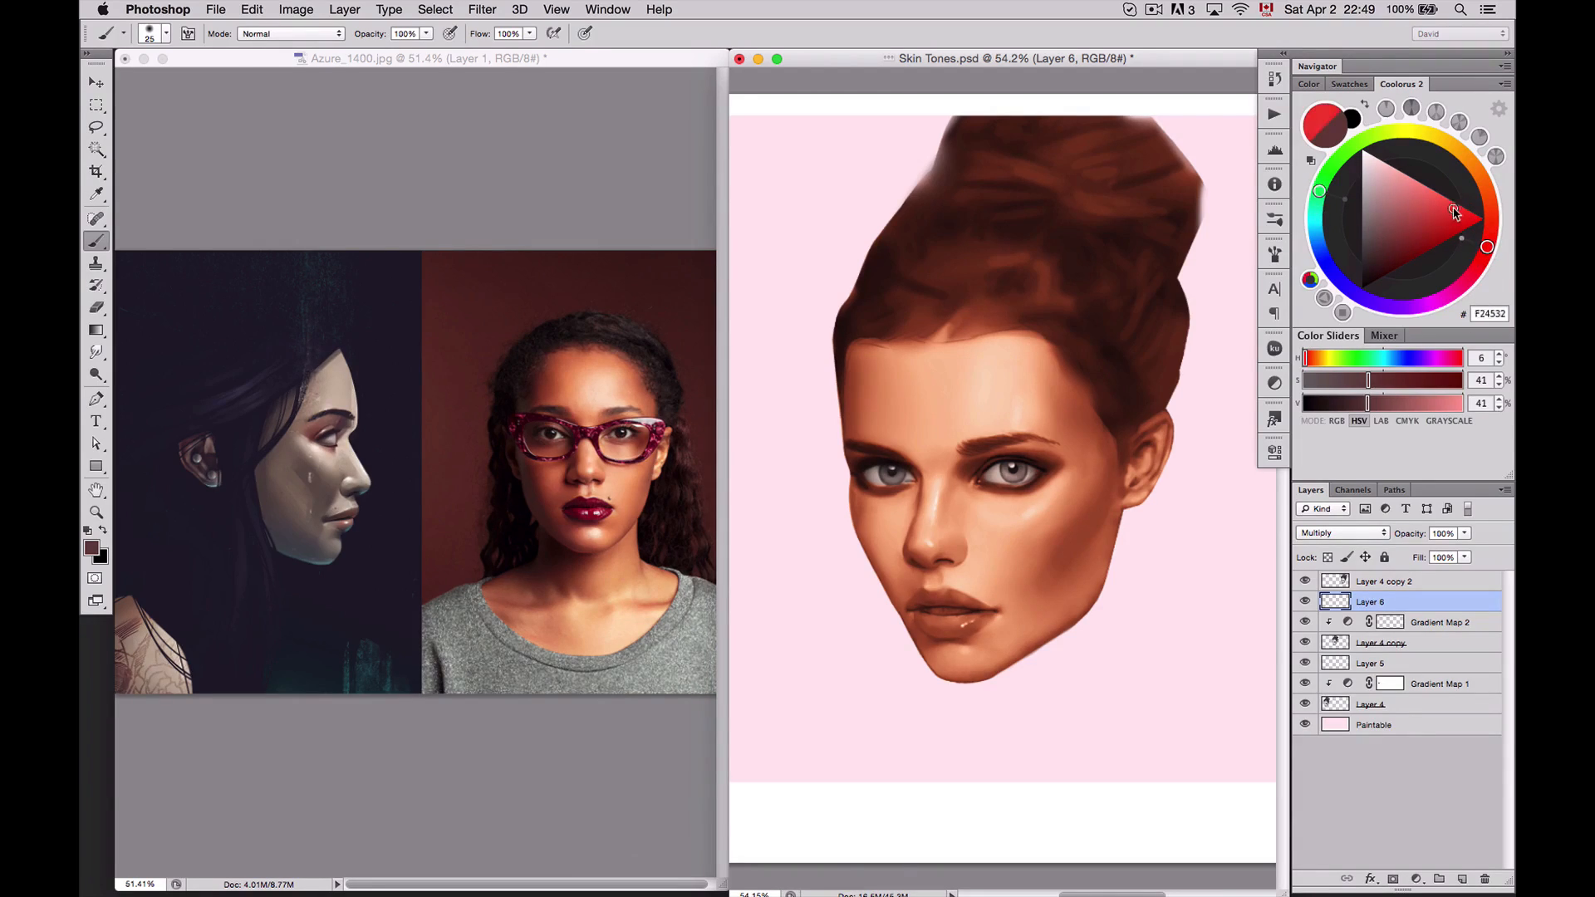
{"action": "left_click", "coordinate": [1435, 246]}
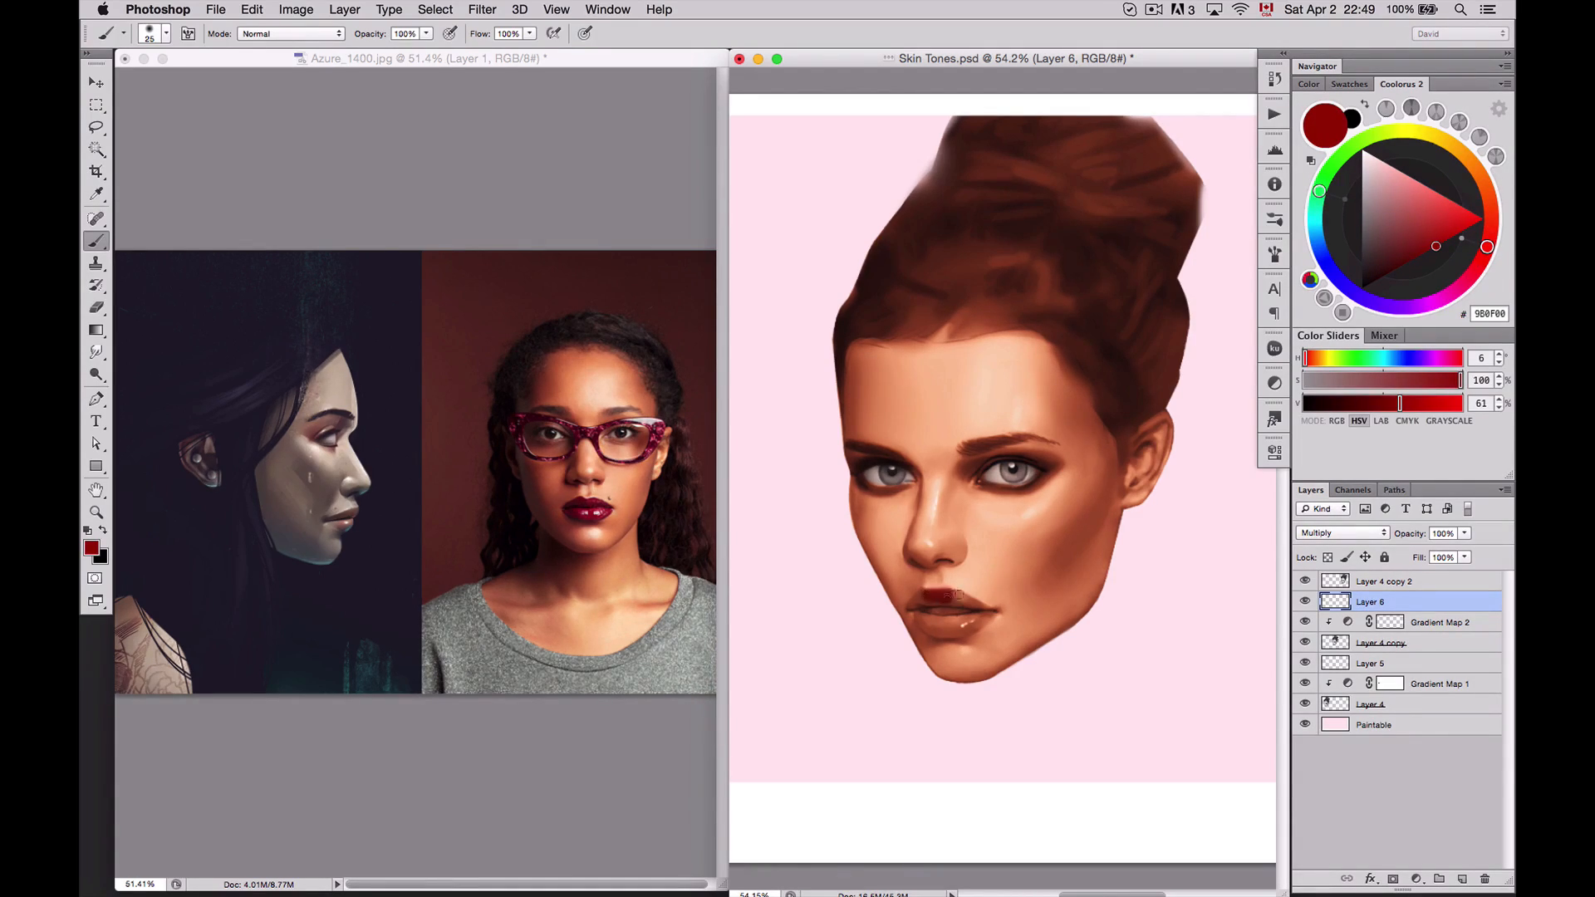
{"action": "left_click_drag", "start_coordinate": [958, 594], "coordinate": [934, 628]}
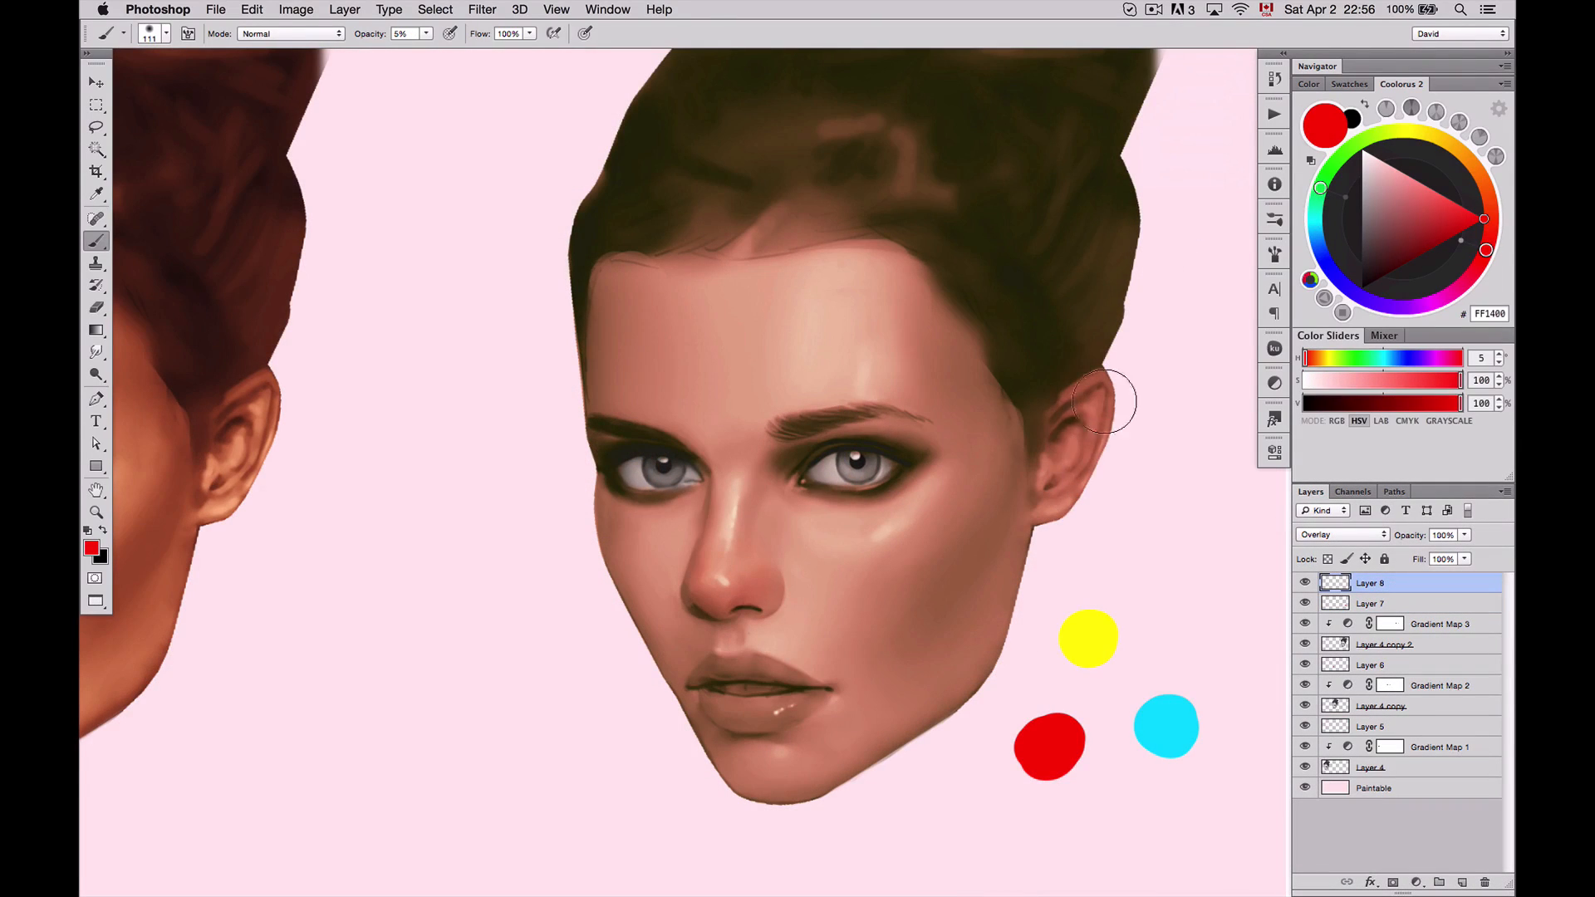
On the Overlay layer, tint the ear and cheek with red (FF1400) at 5% brush opacity, and sample the yellow swatch
{"action": "left_click_drag", "start_coordinate": [1103, 401], "coordinate": [1087, 382]}
{"action": "mouse_move", "coordinate": [905, 588]}
{"action": "left_mouse_down"}
{"action": "mouse_move", "coordinate": [925, 590]}
{"action": "mouse_move", "coordinate": [929, 566]}
{"action": "mouse_move", "coordinate": [927, 582]}
{"action": "left_mouse_up"}
{"action": "left_click", "coordinate": [1090, 637], "text": "alt"}
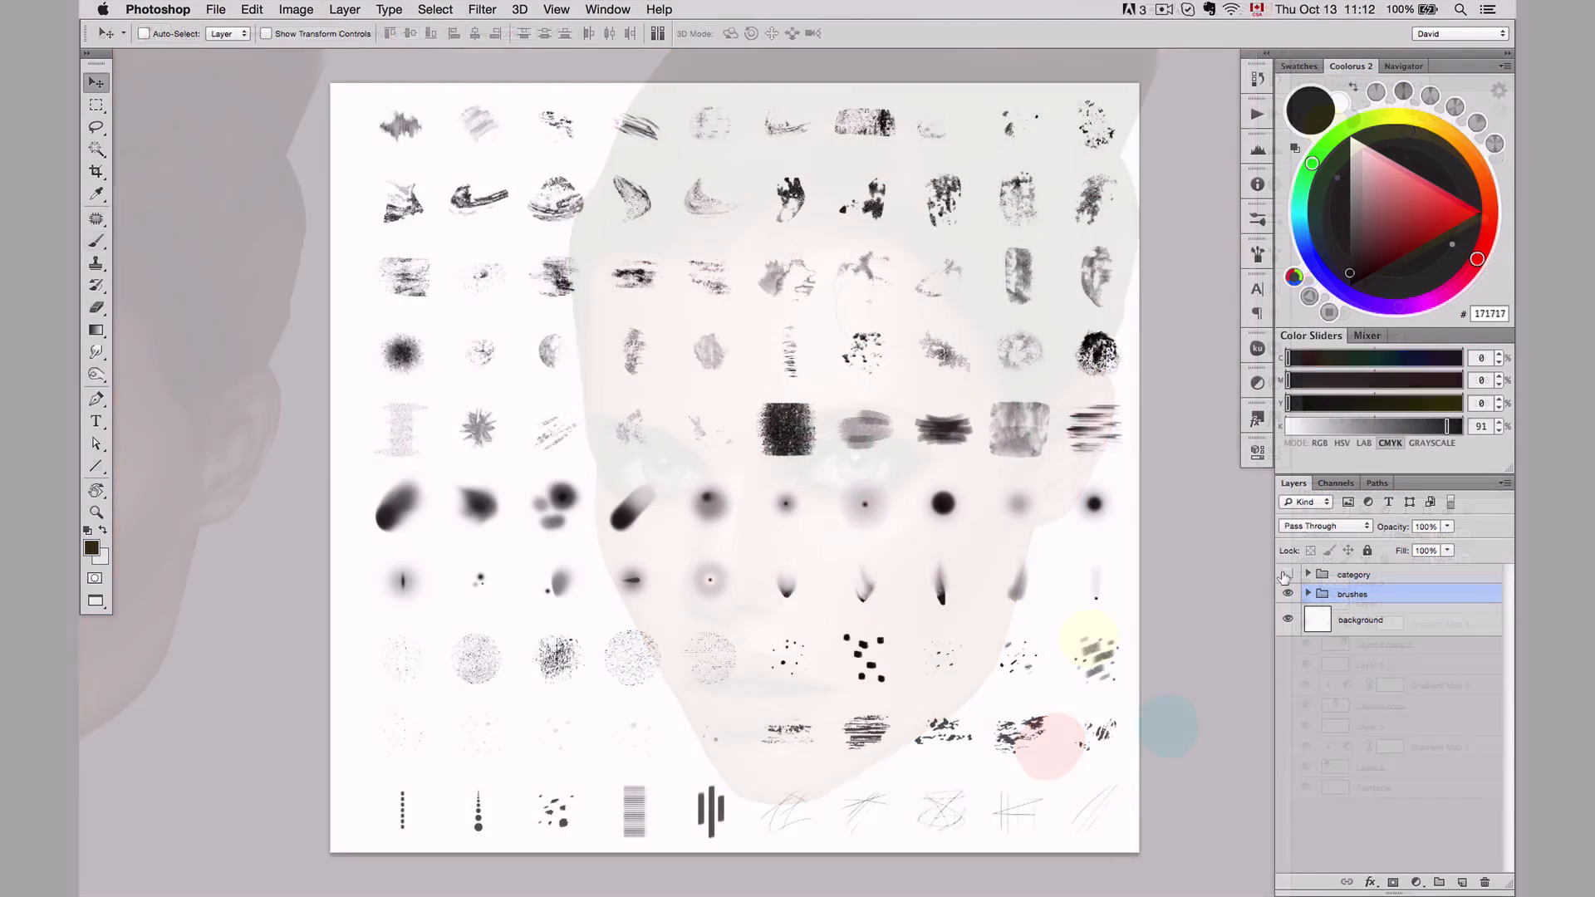
Toggle the visibility of the category group in the brush overview document
{"action": "left_click", "coordinate": [1286, 575]}
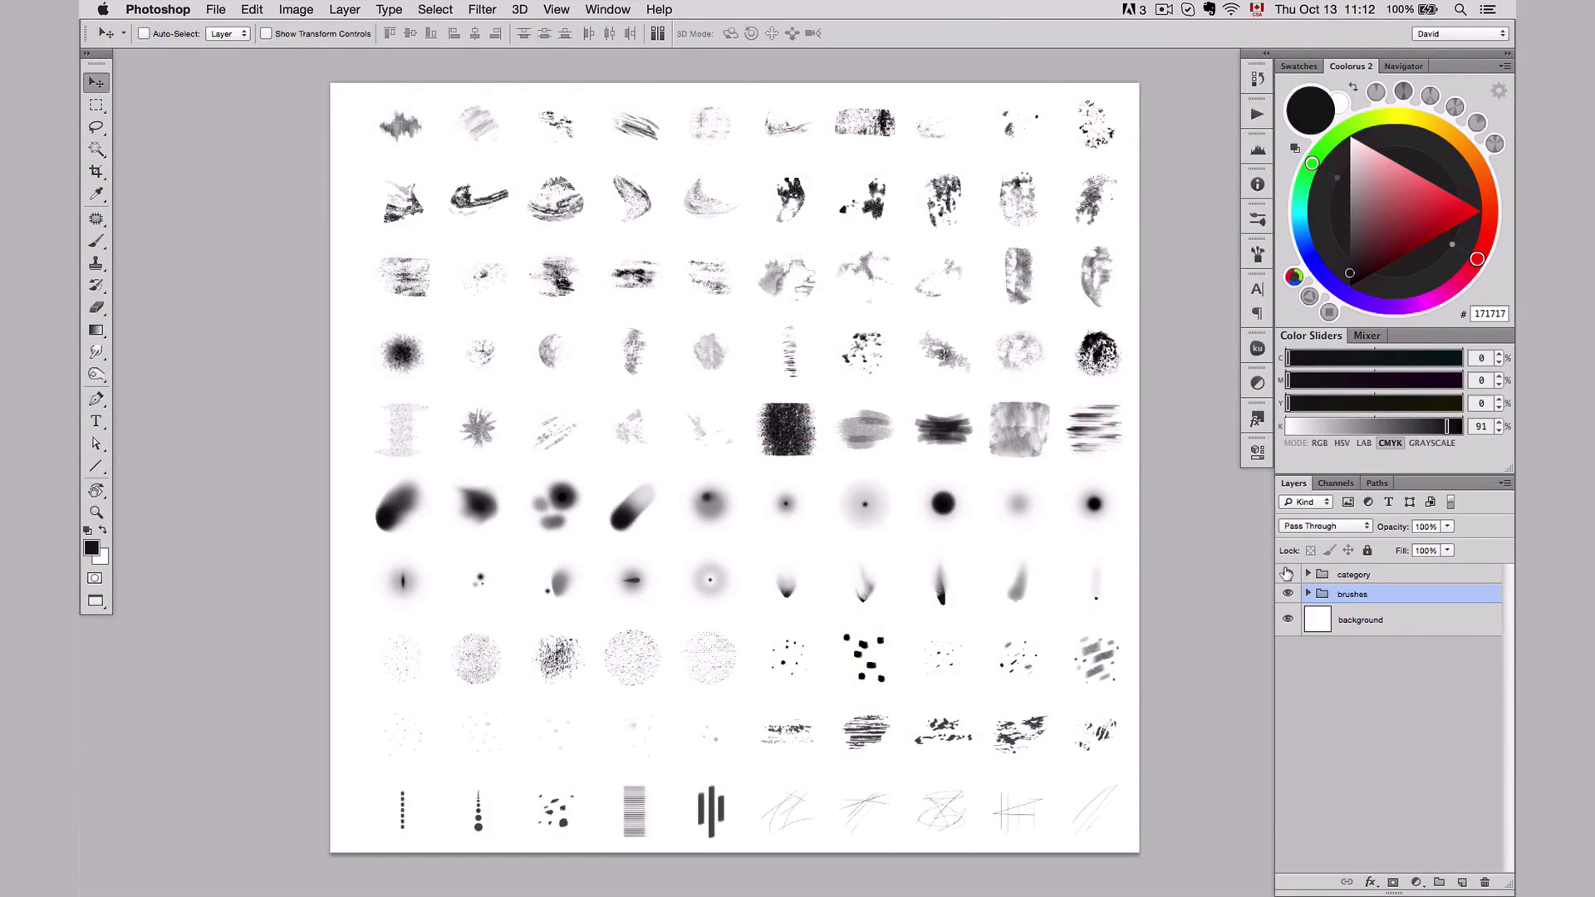